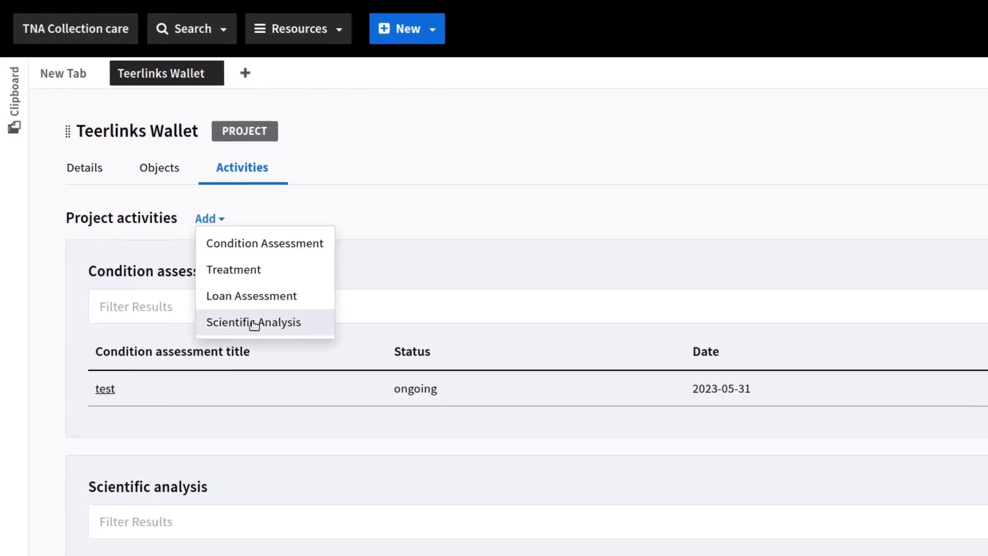
Open the "Teerlink's Wallet" knowledge map from the knowledge map resources
{"action": "left_click", "coordinate": [301, 30]}
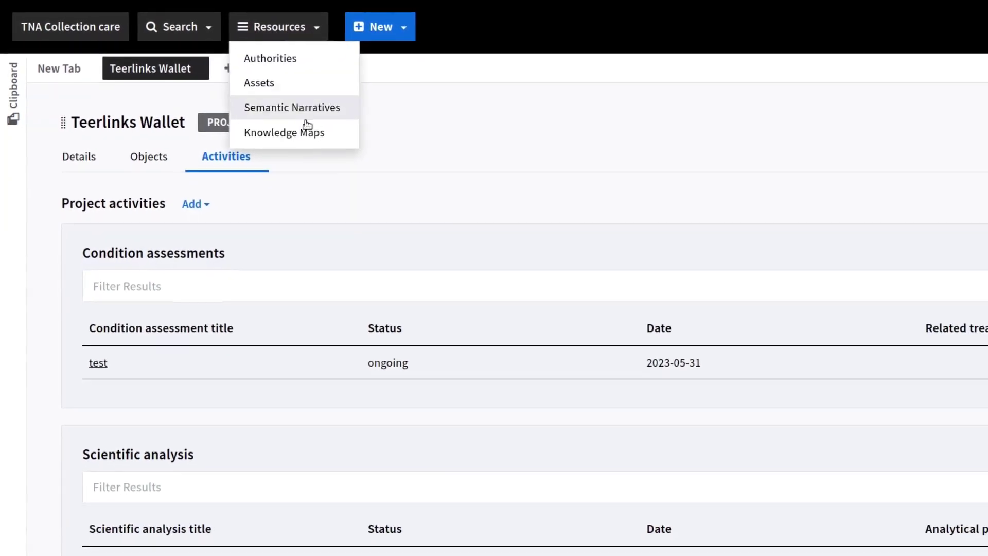
{"action": "left_click", "coordinate": [309, 133]}
{"action": "left_click", "coordinate": [121, 221]}
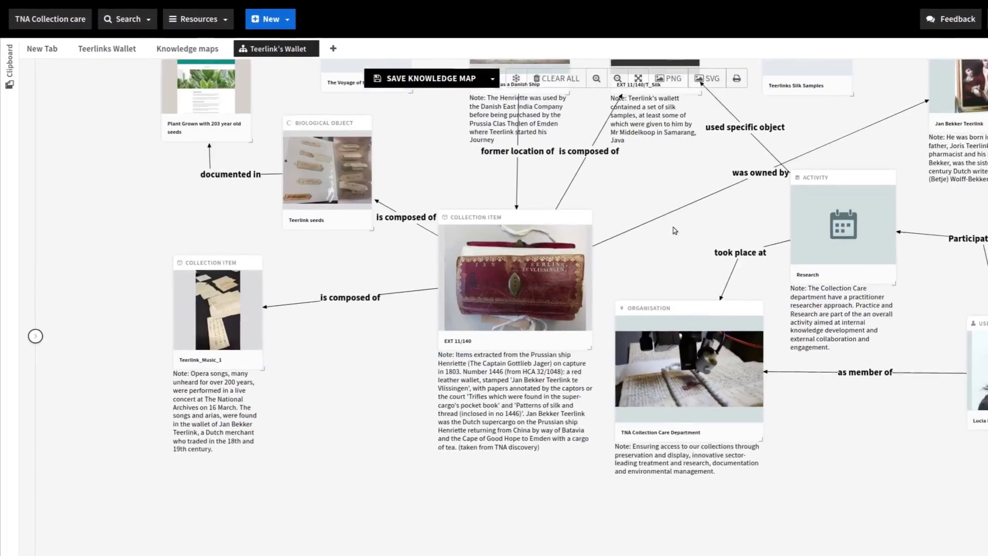
Connect a new Production entity labelled "Wallet production process" to collection item EXT 11/140 with the link "was produced by"
{"action": "left_click", "coordinate": [515, 278]}
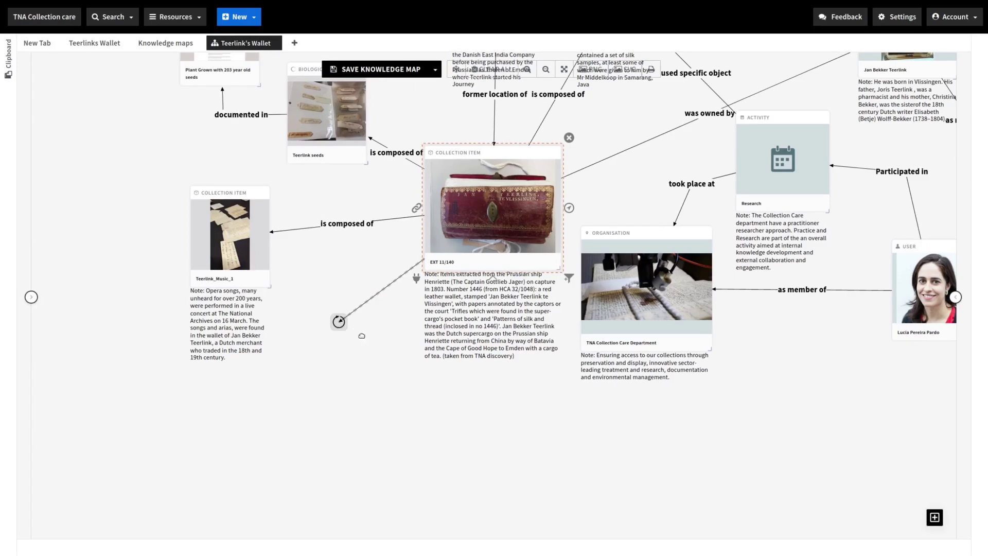
{"action": "left_click_drag", "start_coordinate": [362, 335], "coordinate": [339, 322]}
{"action": "left_click", "coordinate": [430, 316]}
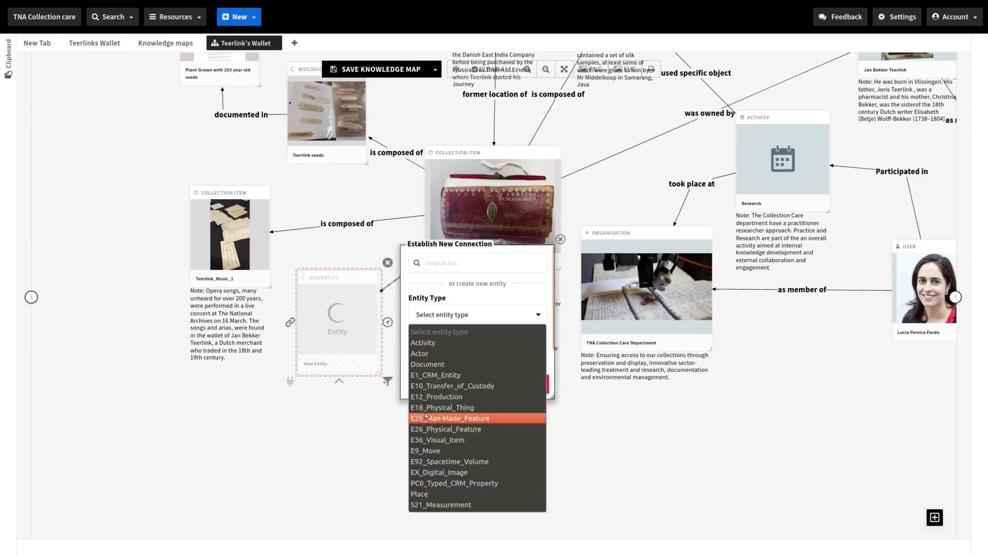
{"action": "left_click", "coordinate": [426, 396]}
{"action": "left_click", "coordinate": [434, 362]}
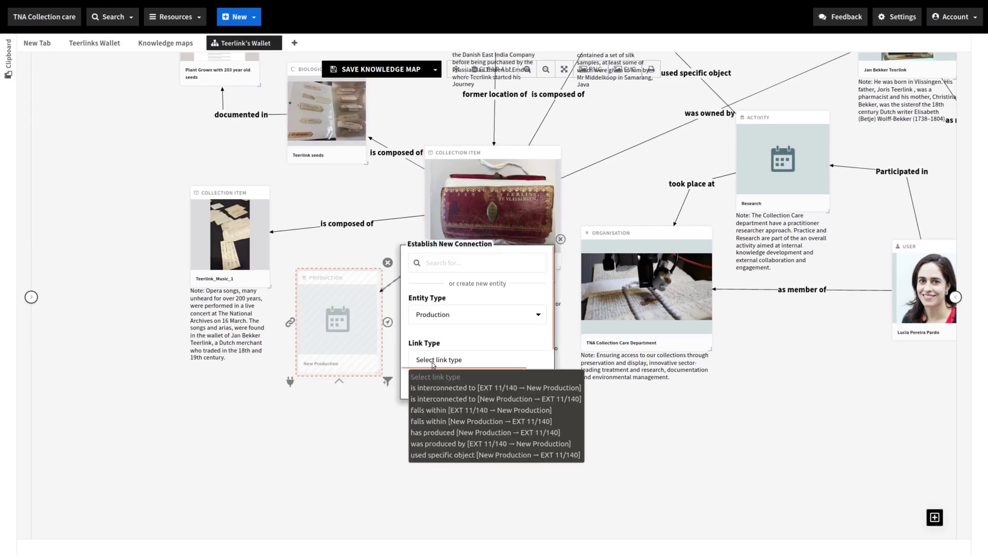
{"action": "left_click", "coordinate": [439, 444]}
{"action": "left_click", "coordinate": [494, 385]}
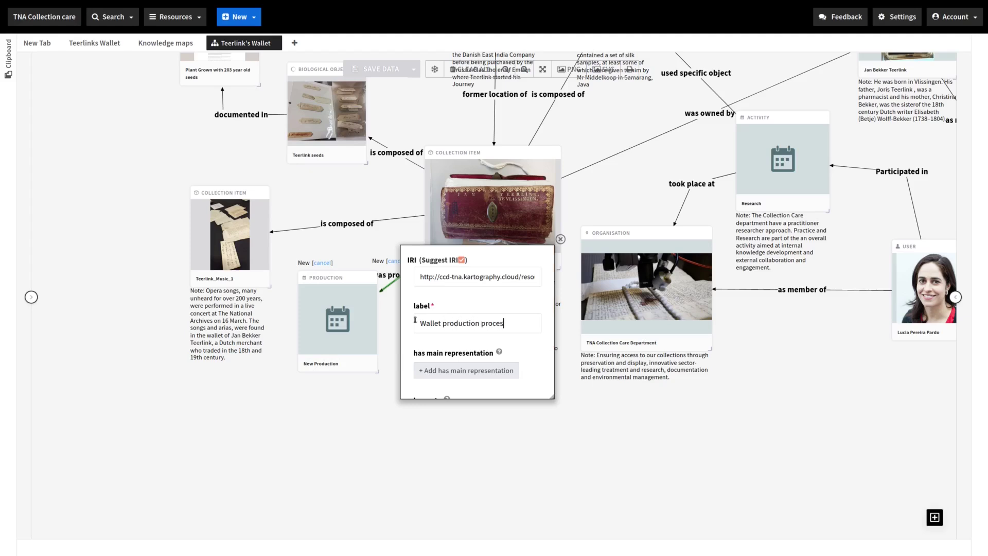
{"action": "scroll", "coordinate": [436, 342], "scroll_direction": "down", "scroll_amount": 2}
{"action": "left_click", "coordinate": [433, 378]}
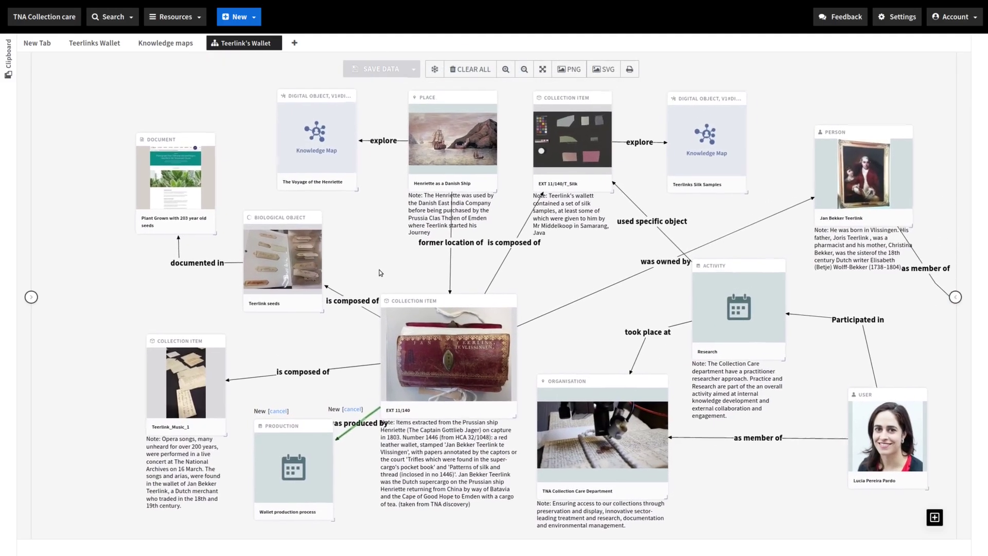
Open the linked knowledge map "The Voyage of the Henriette" and open its large Henriette painting for image annotation
{"action": "mouse_move", "coordinate": [290, 177]}
{"action": "left_click", "coordinate": [326, 126]}
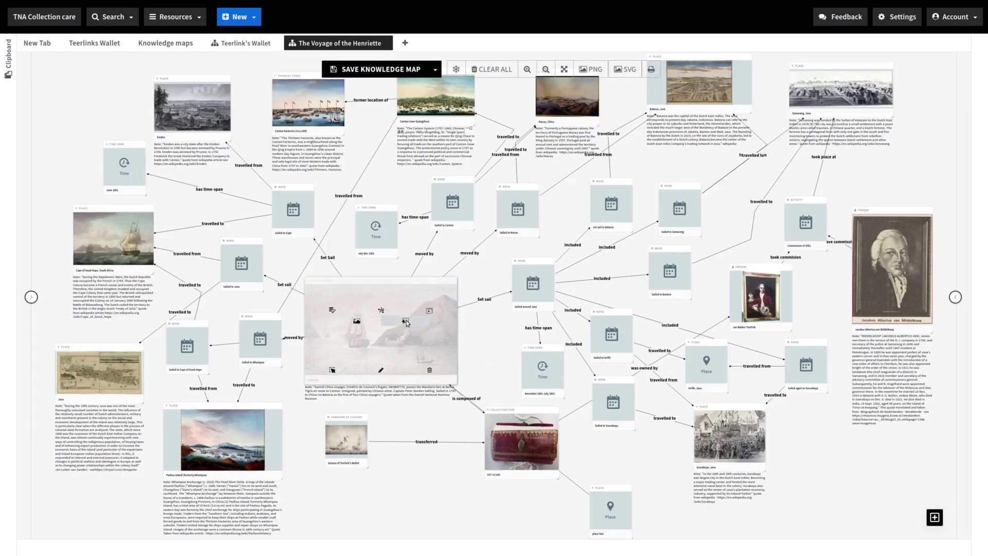
{"action": "left_click", "coordinate": [405, 321]}
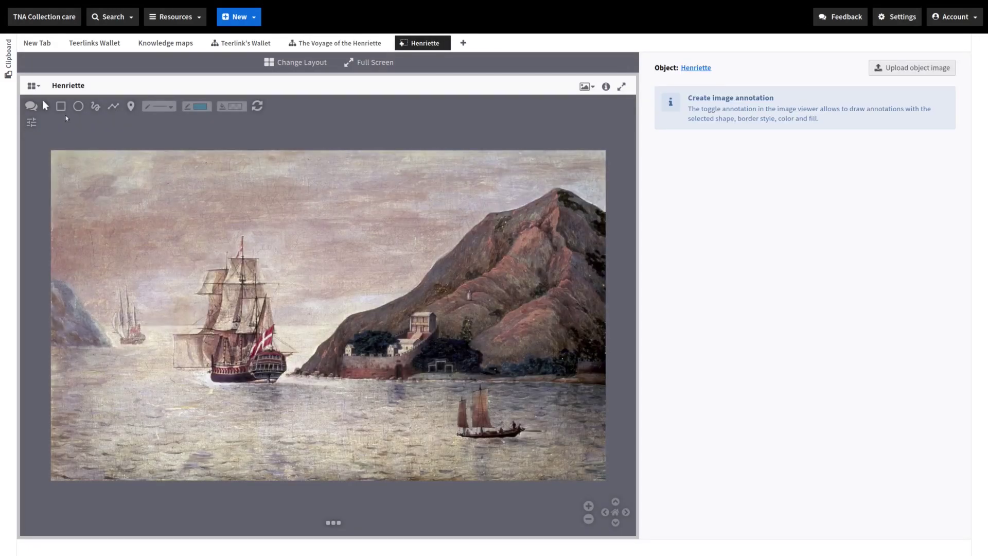
Draw a rectangular annotation around the small sailing boat in front of the mountain and save it as "small craft"
{"action": "left_click", "coordinate": [61, 105]}
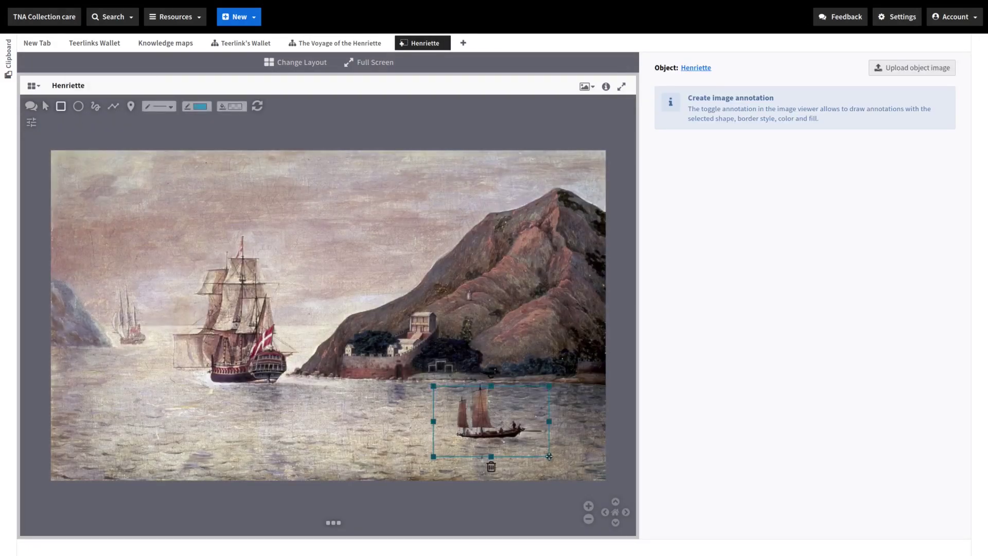
{"action": "left_click_drag", "start_coordinate": [549, 456], "coordinate": [549, 457]}
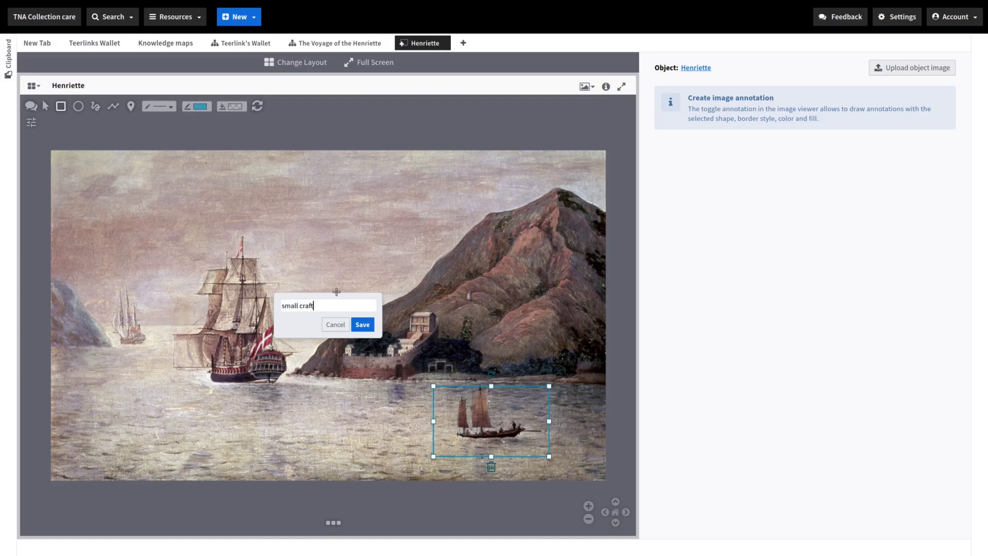
{"action": "left_click", "coordinate": [362, 325]}
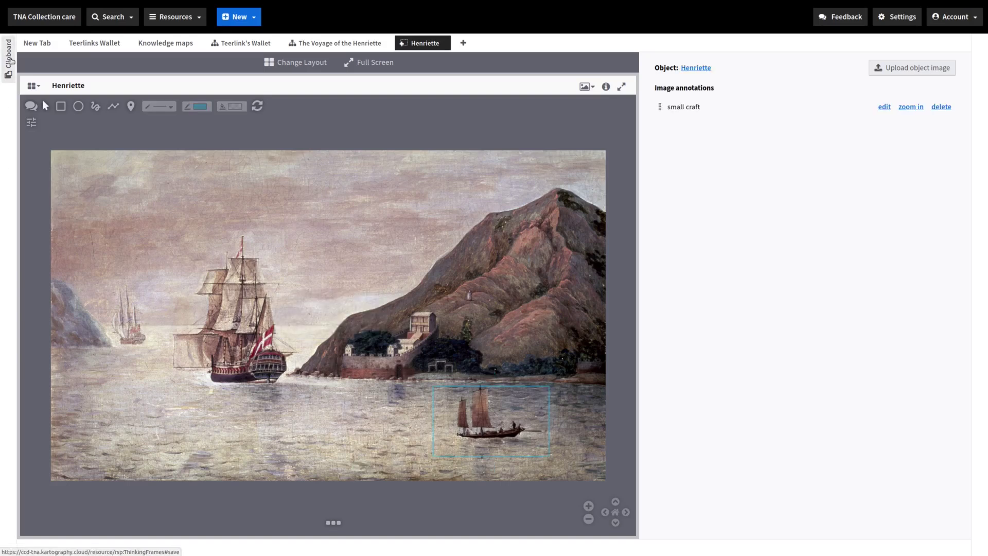
Add the "small craft" annotation to the Teerlink project set in the clipboard, and close the clipboard
{"action": "left_click", "coordinate": [8, 58]}
{"action": "mouse_move", "coordinate": [758, 116]}
{"action": "left_mouse_down"}
{"action": "mouse_move", "coordinate": [686, 138]}
{"action": "mouse_move", "coordinate": [208, 161]}
{"action": "mouse_move", "coordinate": [171, 142]}
{"action": "mouse_move", "coordinate": [191, 150]}
{"action": "left_mouse_up"}
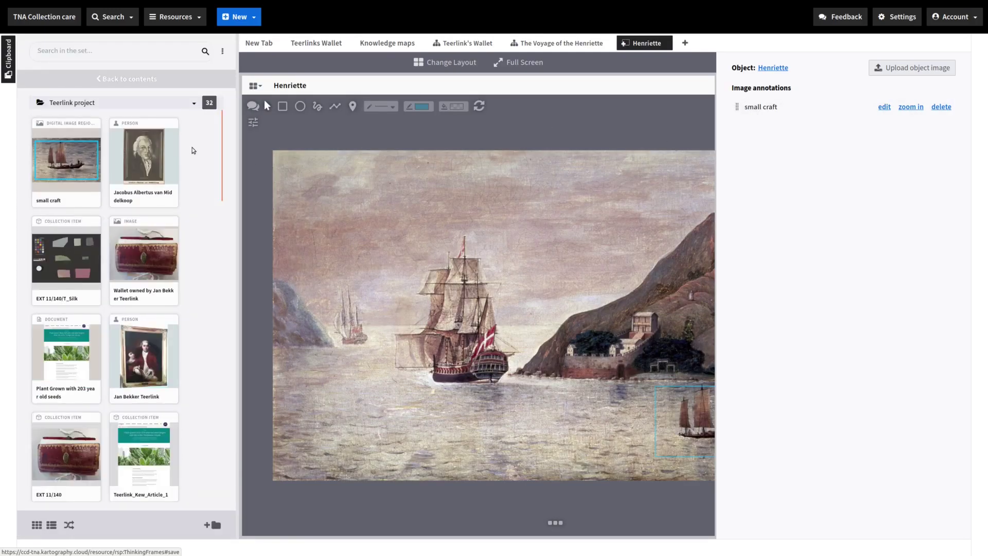
{"action": "left_click", "coordinate": [9, 58]}
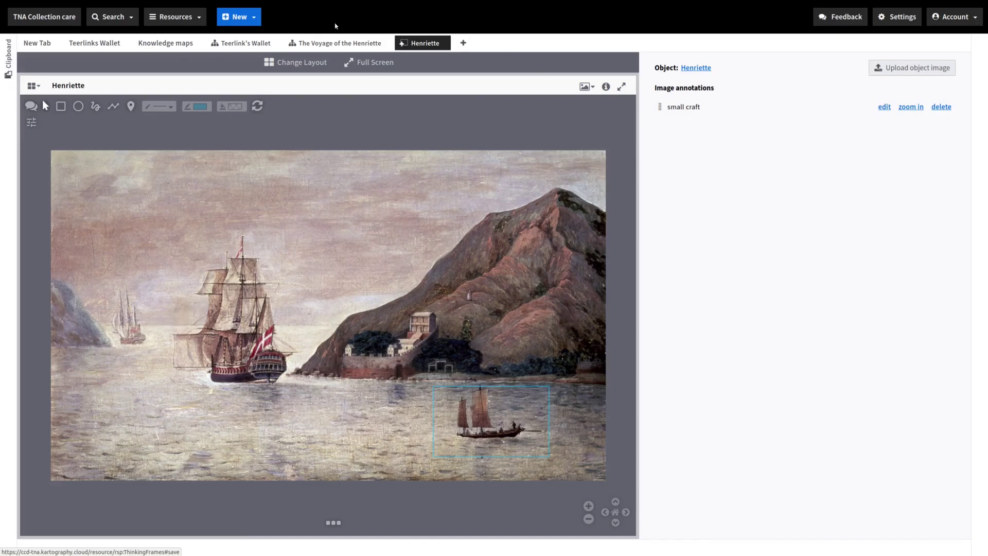
Open the "Teerlinks Silk Samples" map from the Teerlink's Wallet map and view the media of item EXT 11/140/T7
{"action": "left_click", "coordinate": [240, 43]}
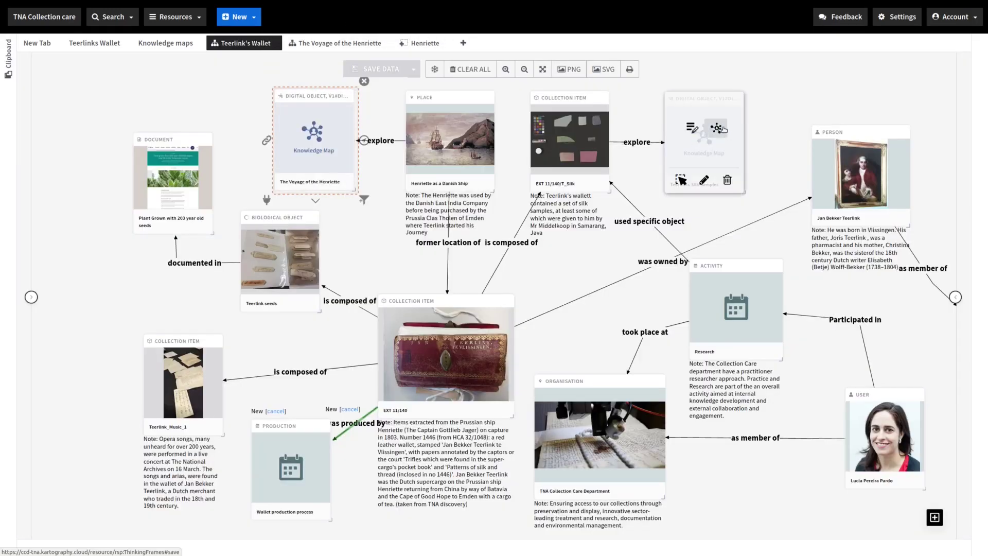
{"action": "left_click", "coordinate": [722, 129]}
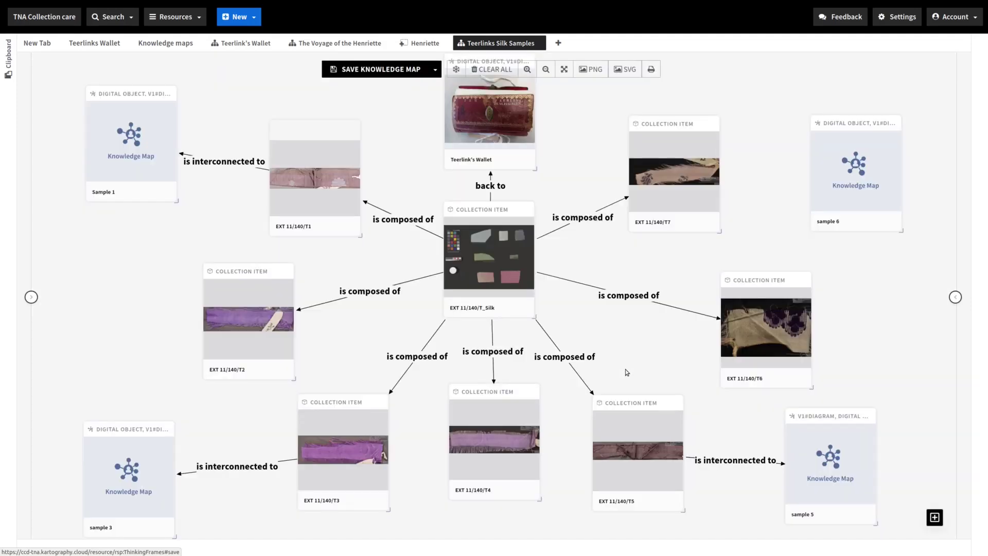
{"action": "mouse_move", "coordinate": [694, 173]}
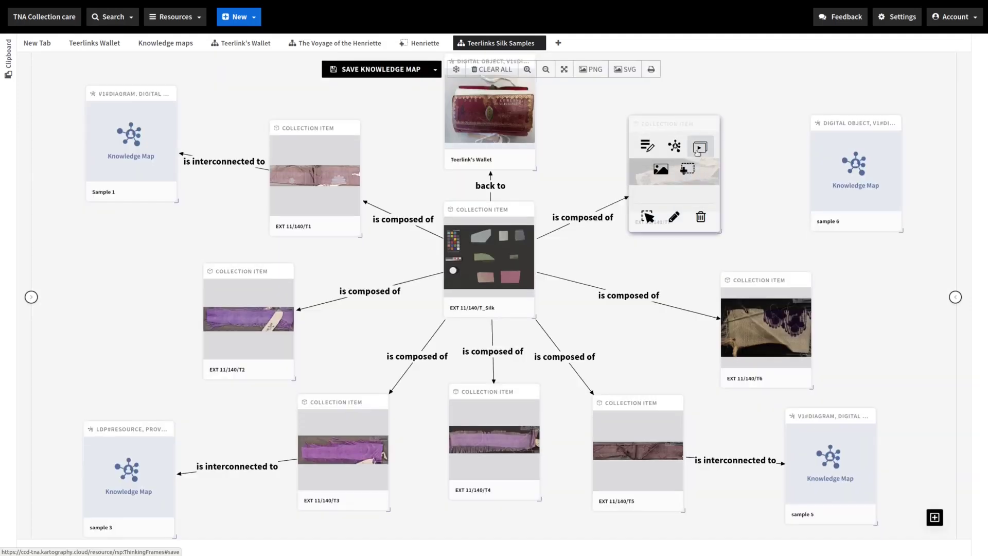
{"action": "left_click", "coordinate": [699, 149]}
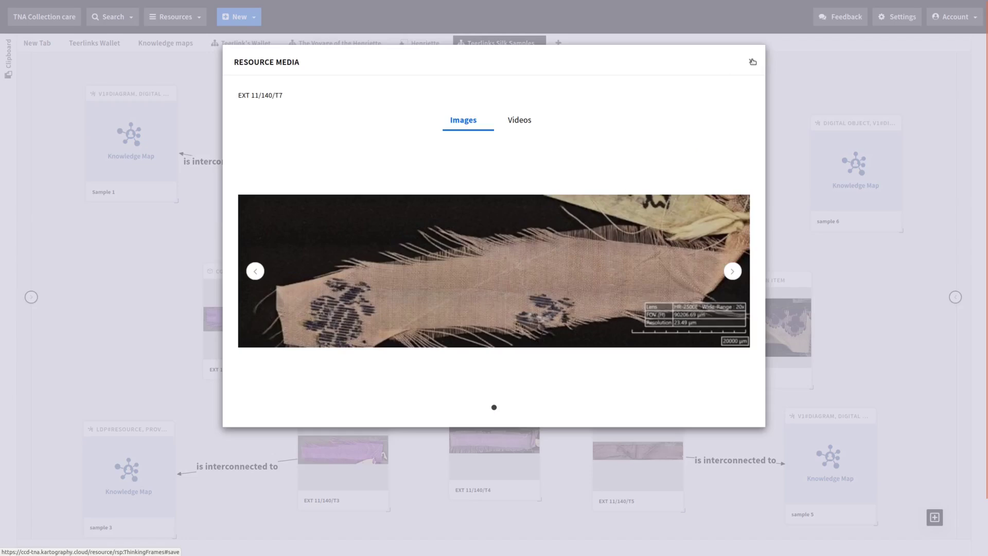
{"action": "left_click", "coordinate": [752, 62]}
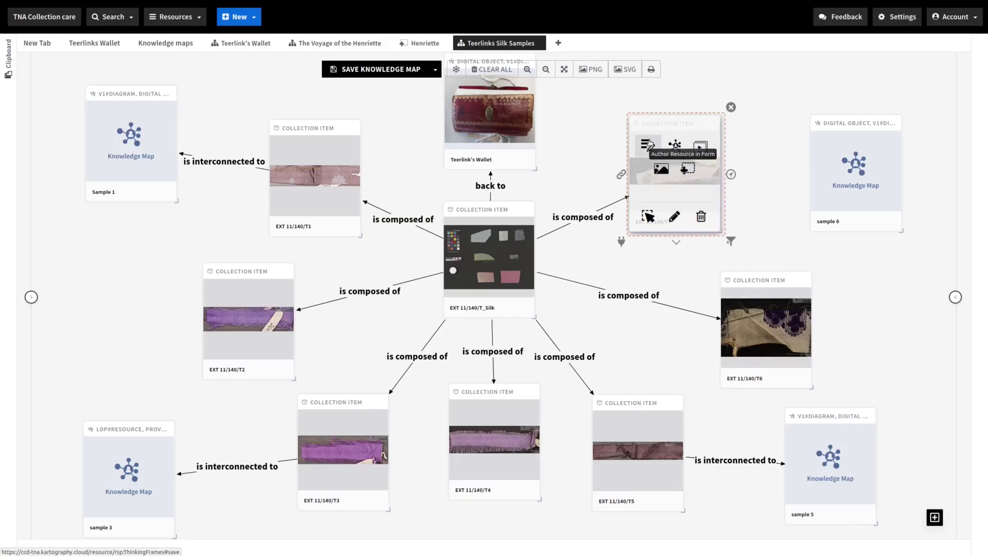
Open the record form of EXT 11/140/T7, review its images and annotations, and return to its details
{"action": "left_click", "coordinate": [648, 144]}
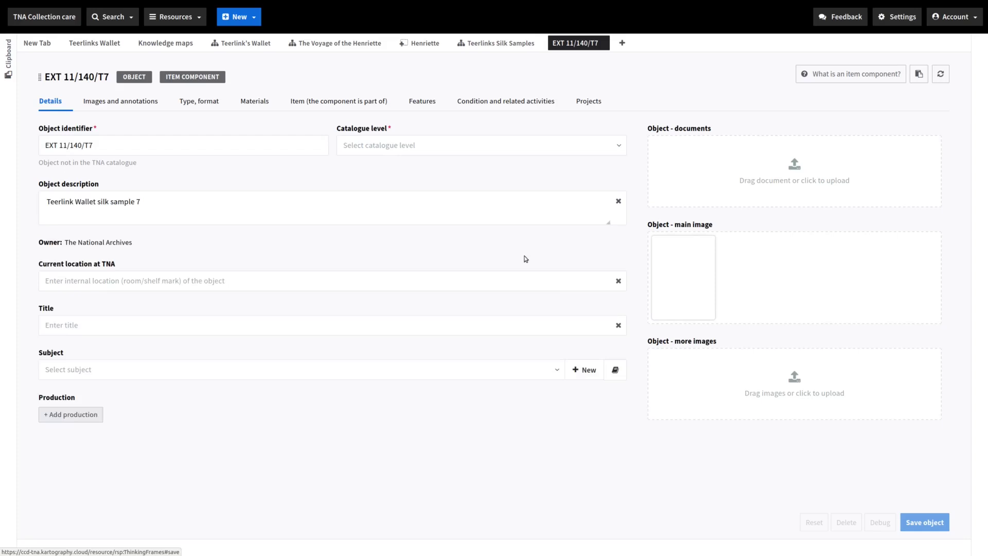
{"action": "left_click", "coordinate": [101, 100]}
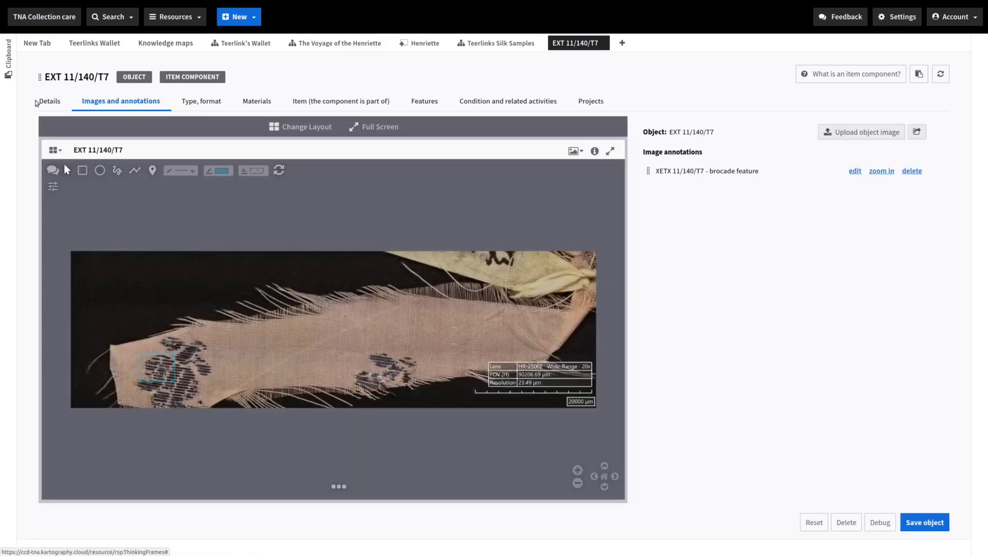
{"action": "left_click", "coordinate": [49, 101]}
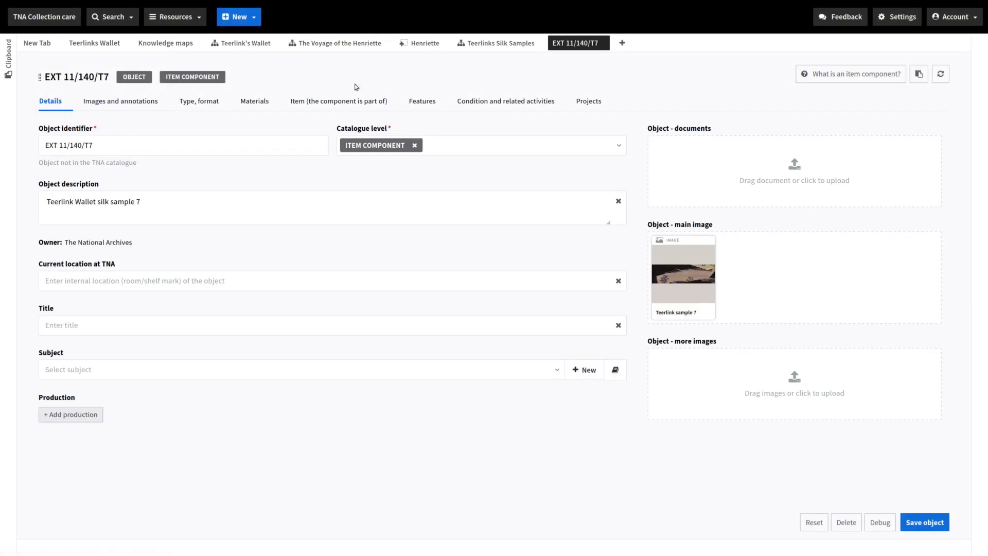
Place the EXT 11/140/T7 form beside the silk samples map and transfer the first person card from the Teerlink project set onto the map
{"action": "left_click_drag", "start_coordinate": [577, 40], "coordinate": [928, 504]}
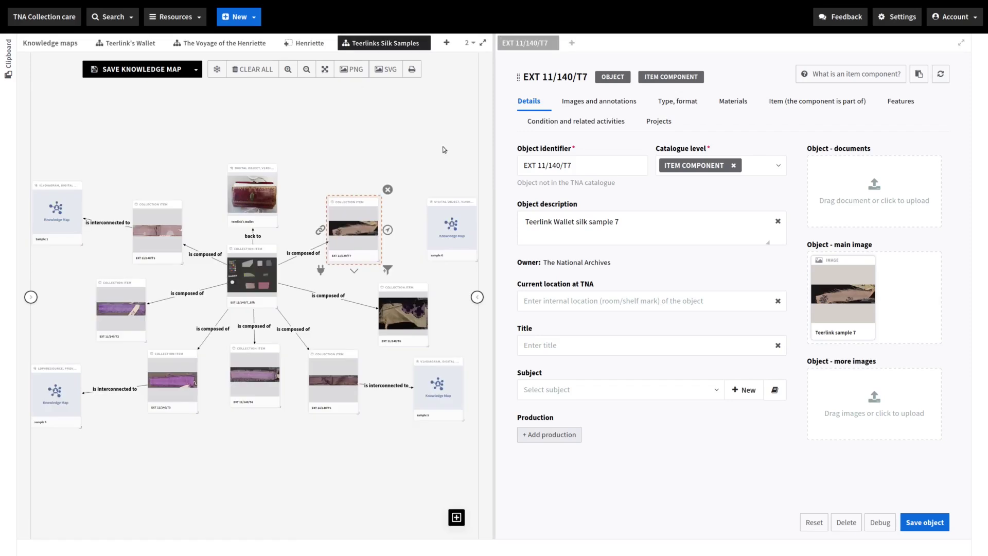
{"action": "left_click", "coordinate": [9, 57]}
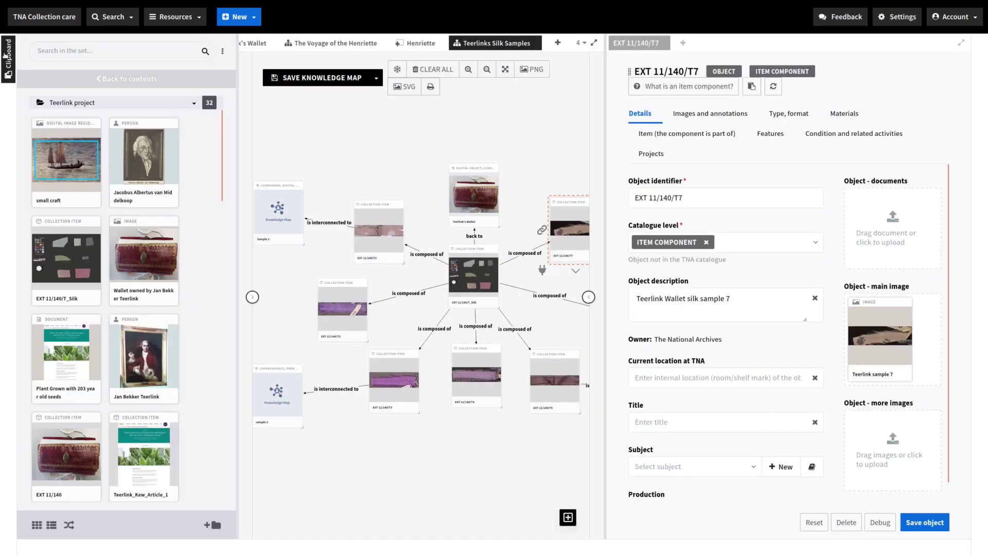
{"action": "left_click_drag", "start_coordinate": [138, 191], "coordinate": [366, 416]}
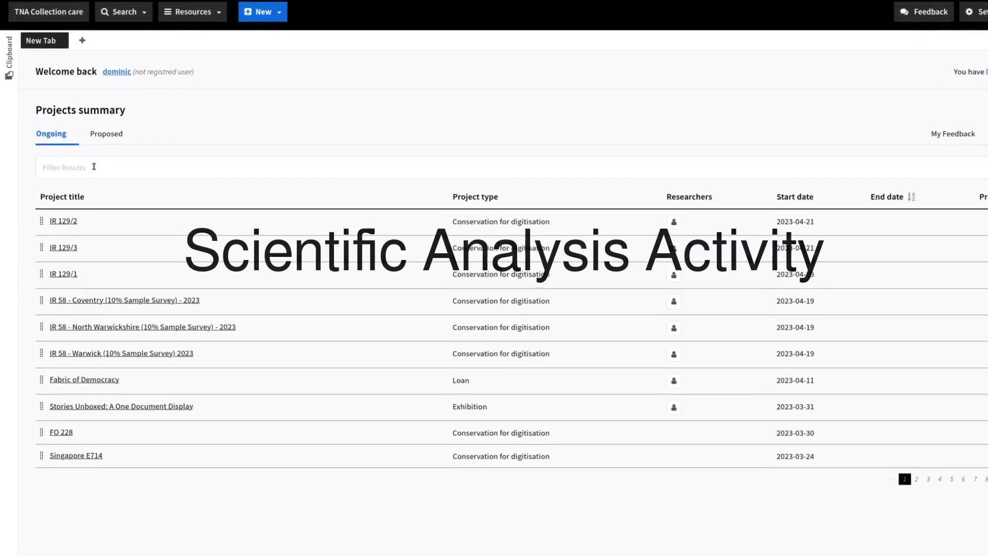
Filter the ongoing projects by "teer" and open the Teerlinks Wallet project
{"action": "type", "text": "teer"}
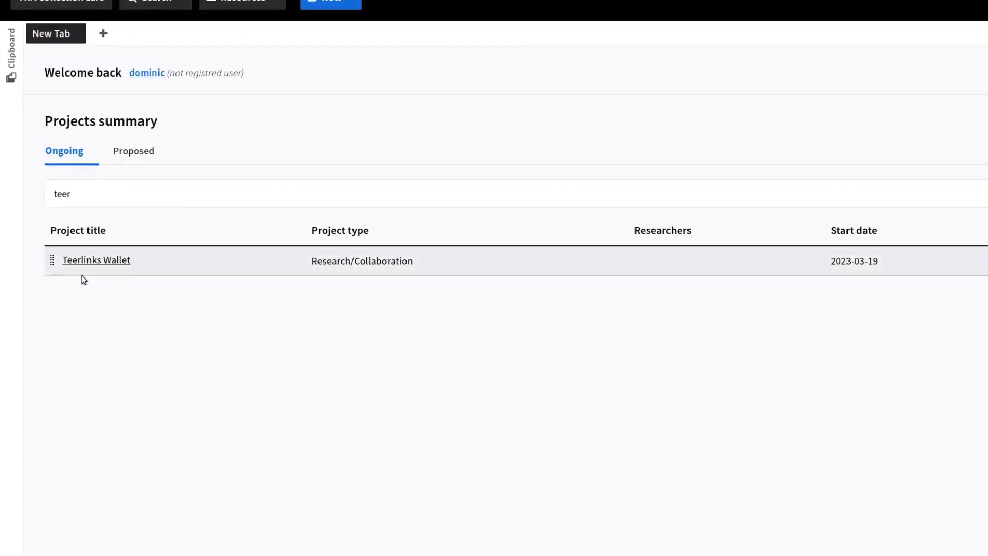
{"action": "left_click", "coordinate": [105, 260]}
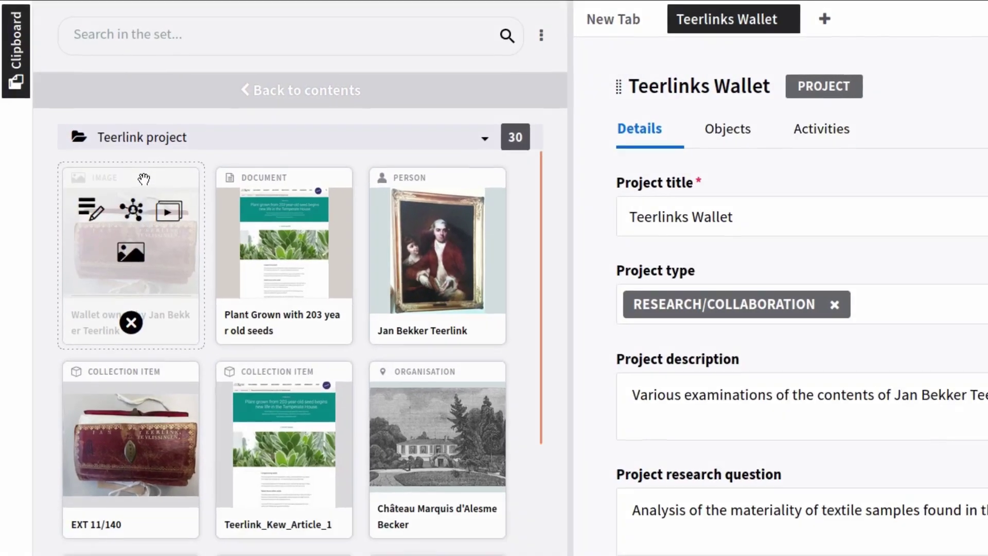
Add the wallet image from the Teerlink project set to the project's images, preview it and save the project
{"action": "left_click_drag", "start_coordinate": [153, 275], "coordinate": [846, 320]}
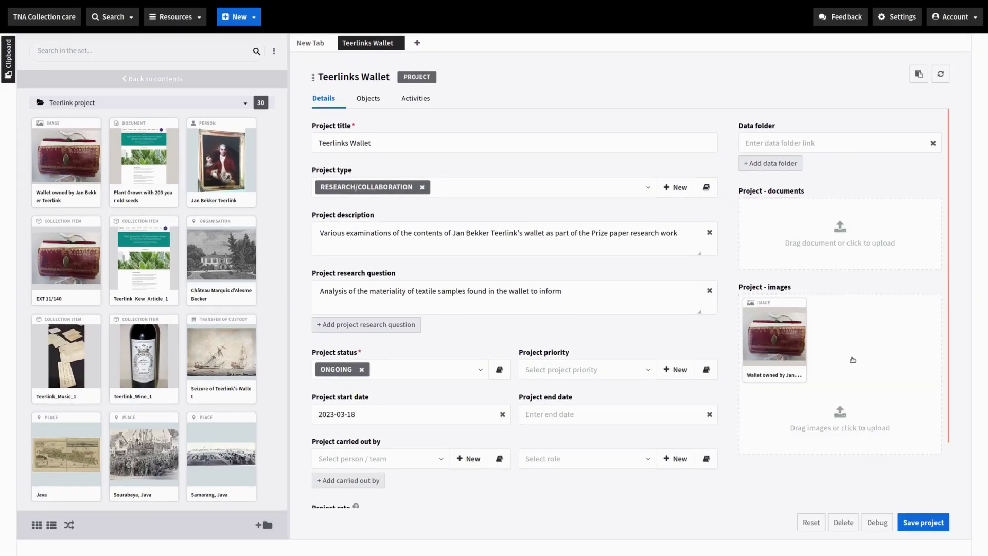
{"action": "left_click", "coordinate": [794, 320]}
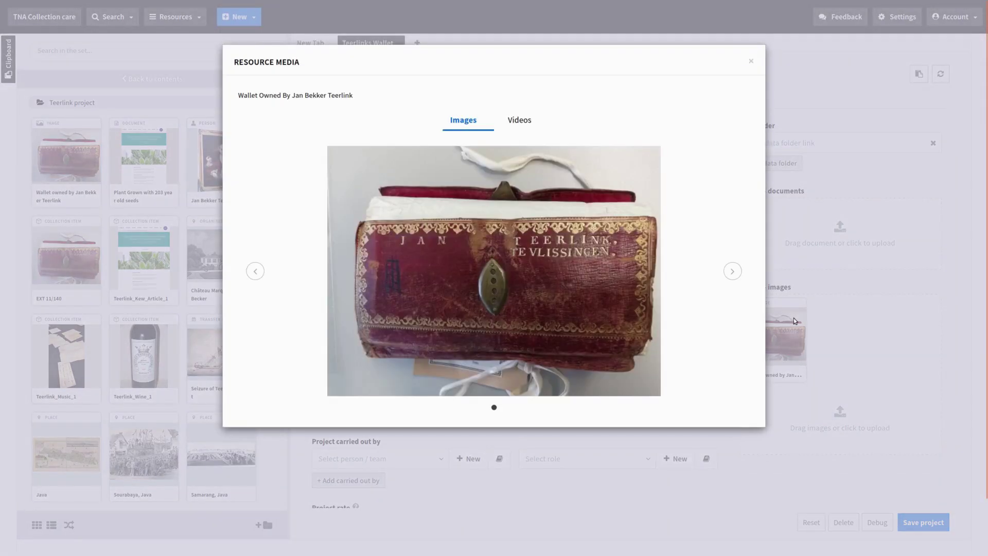
{"action": "left_click", "coordinate": [751, 62]}
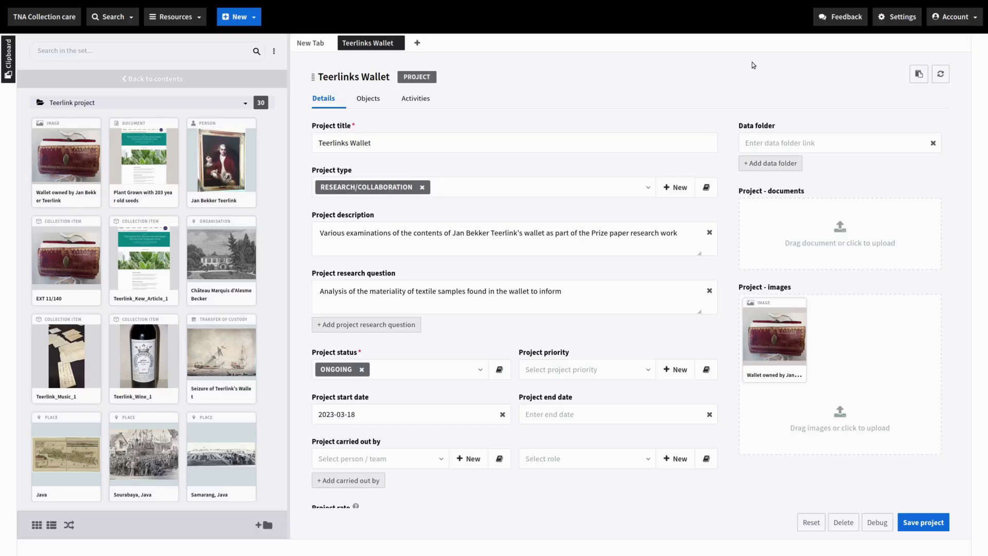
{"action": "left_click", "coordinate": [940, 523]}
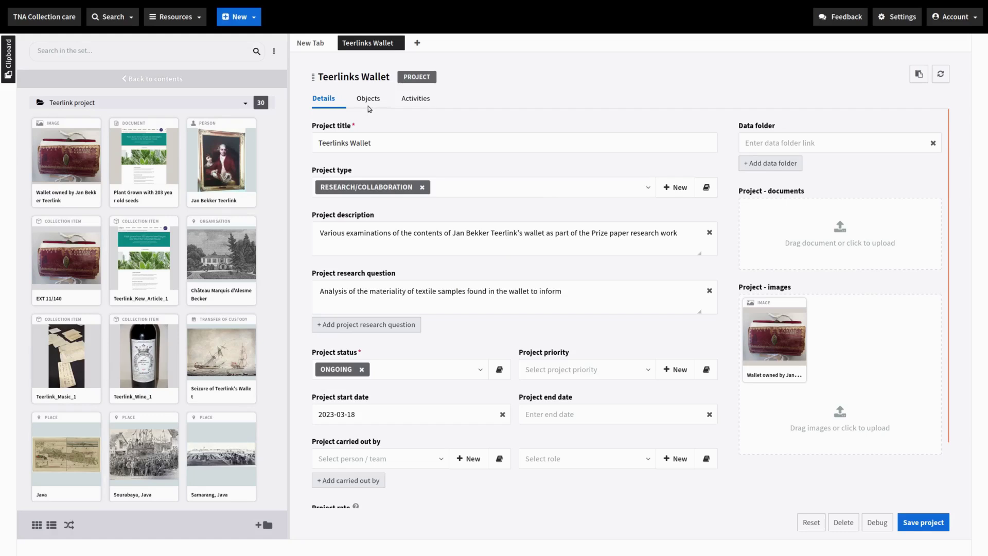
Hide the clipboard and search the TNA catalogue for "teerlink" objects to import into the project
{"action": "left_click", "coordinate": [369, 98]}
{"action": "left_click_drag", "start_coordinate": [289, 66], "coordinate": [1, 66]}
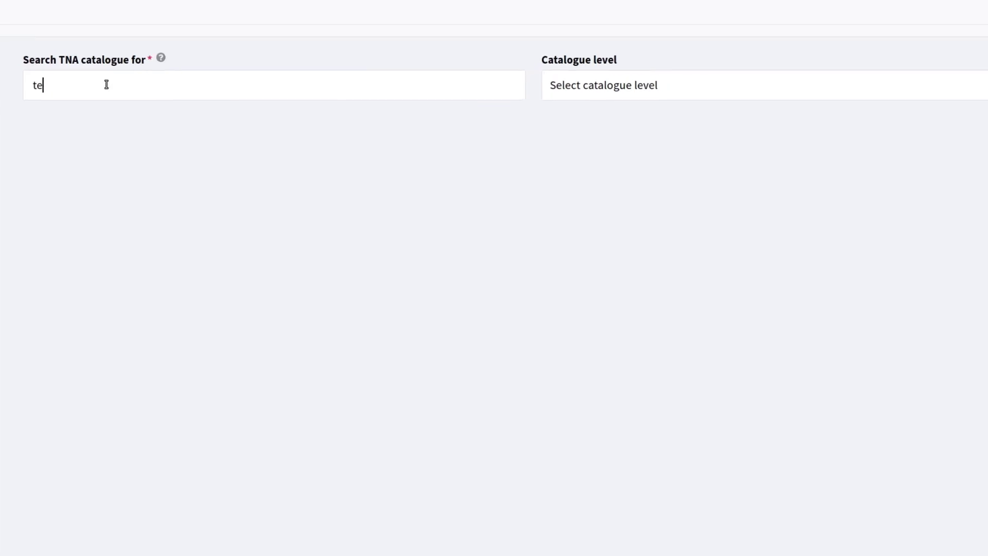
{"action": "type", "text": "er"}
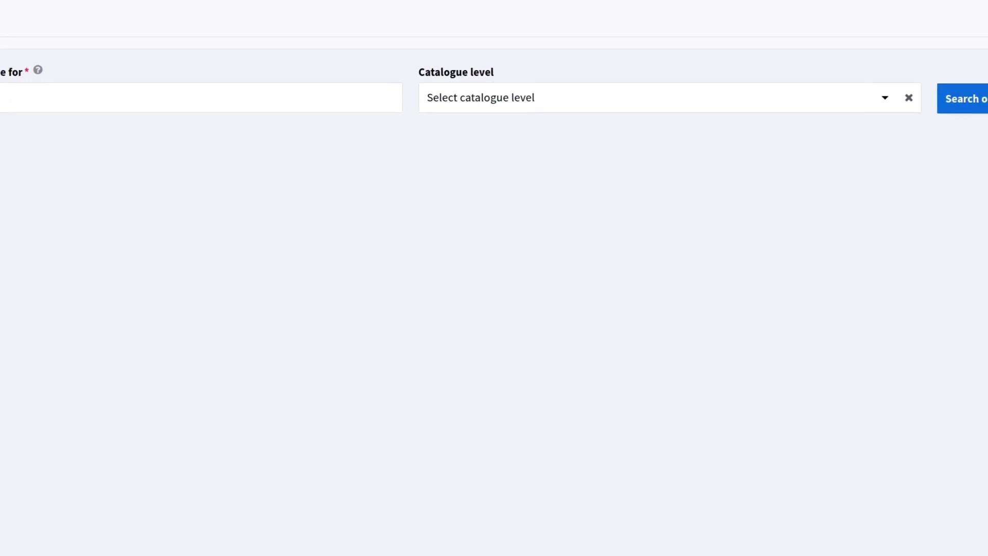
{"action": "left_click", "coordinate": [499, 101]}
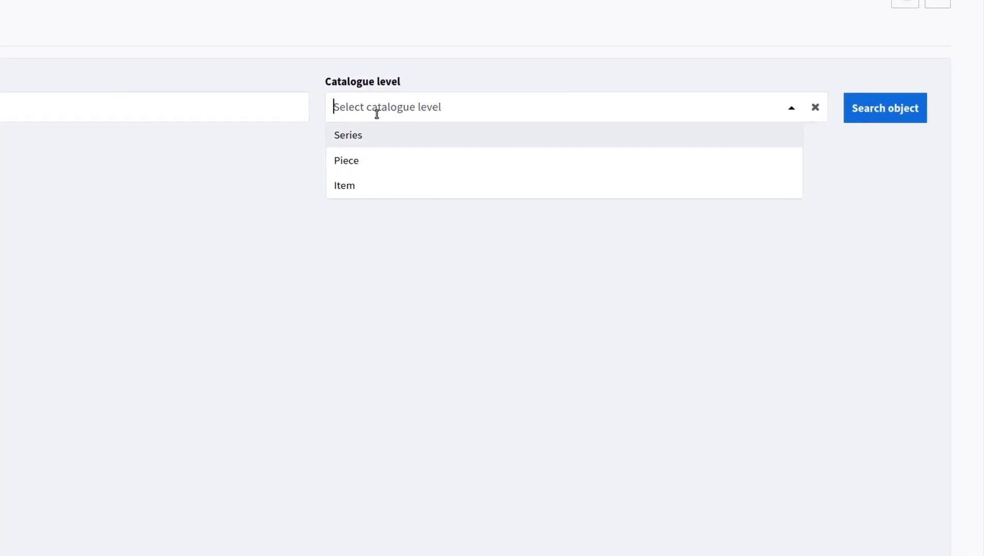
{"action": "left_click", "coordinate": [884, 118]}
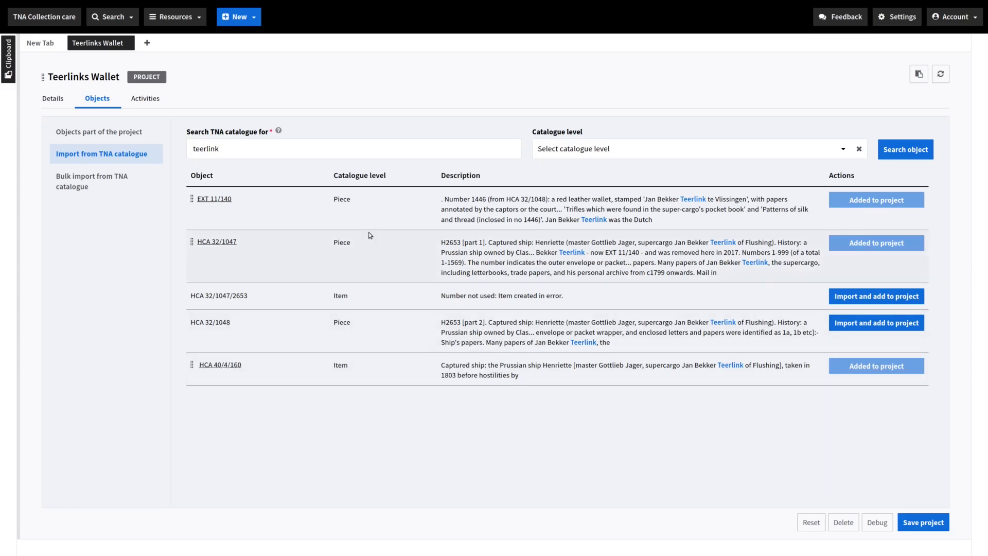
Review the project's objects and start a new scientific analysis activity titled "Analysis of silk sample T7"
{"action": "left_click", "coordinate": [133, 132]}
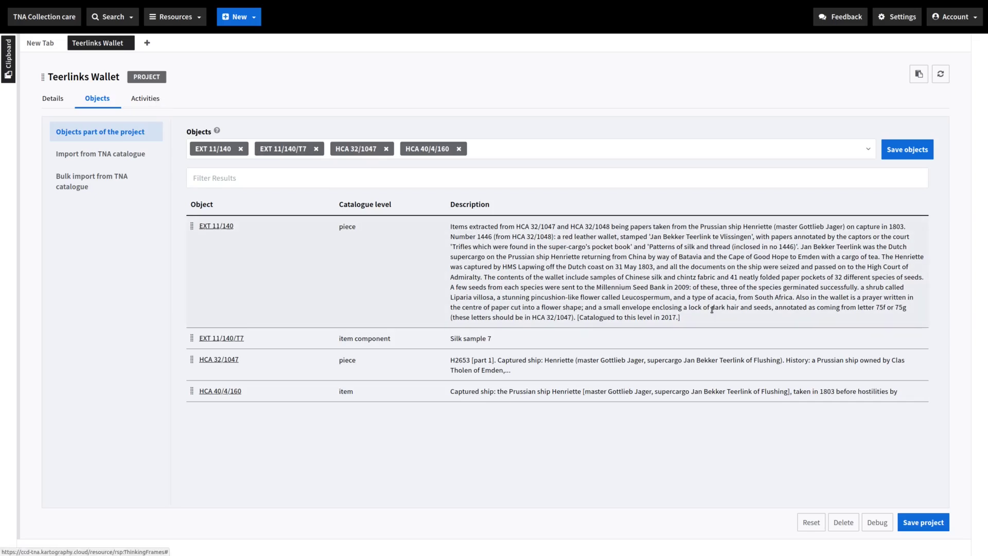
{"action": "left_click", "coordinate": [145, 99]}
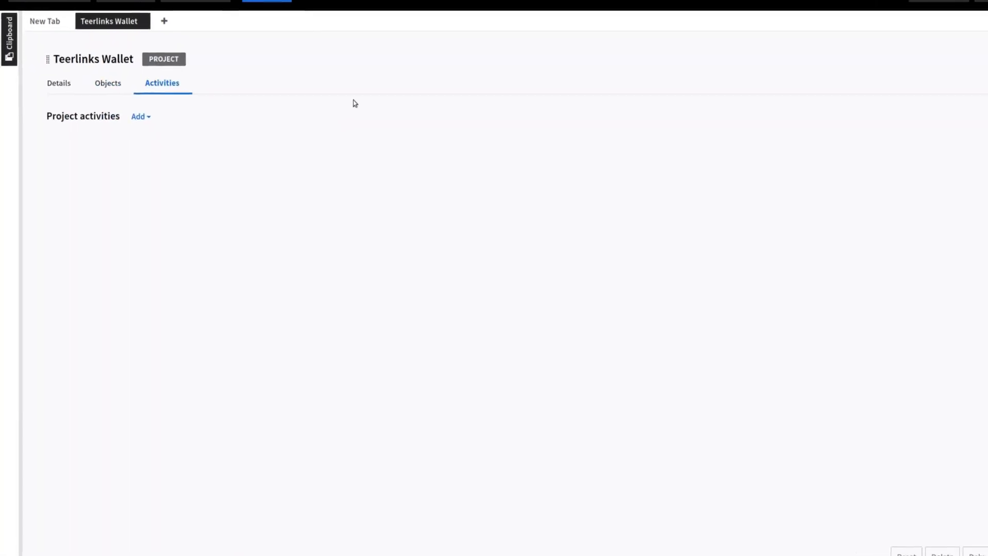
{"action": "left_click", "coordinate": [132, 129]}
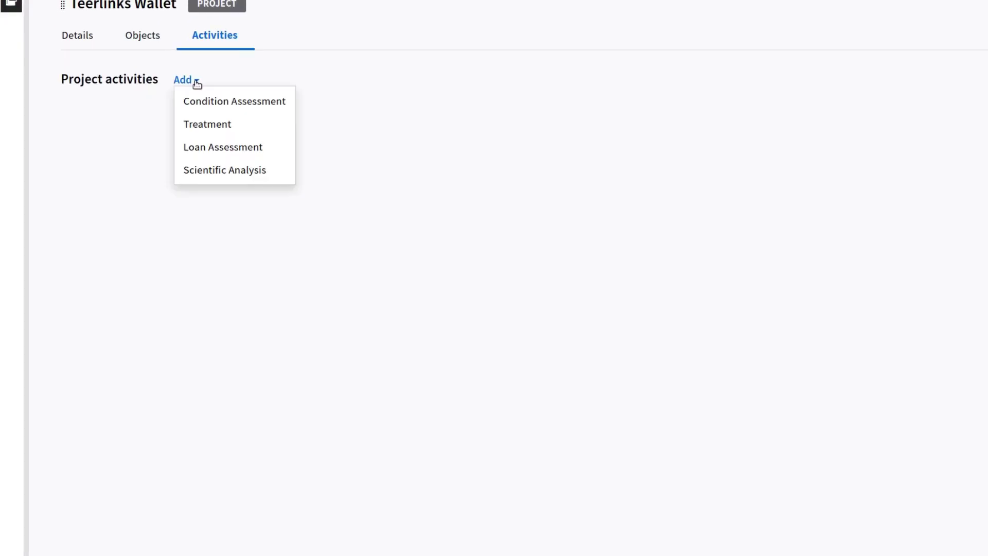
{"action": "left_click", "coordinate": [214, 174]}
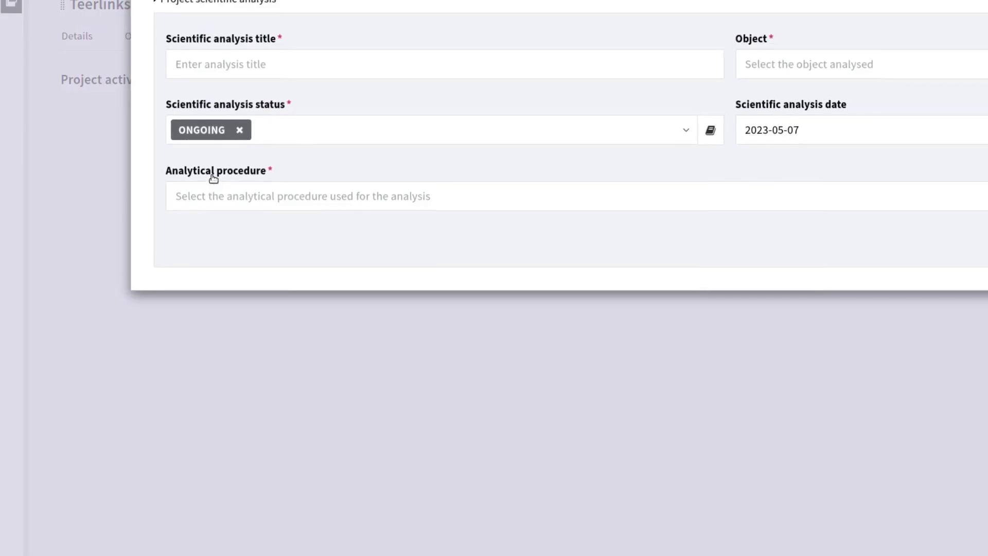
{"action": "left_click", "coordinate": [287, 55]}
{"action": "type", "text": "Analy"}
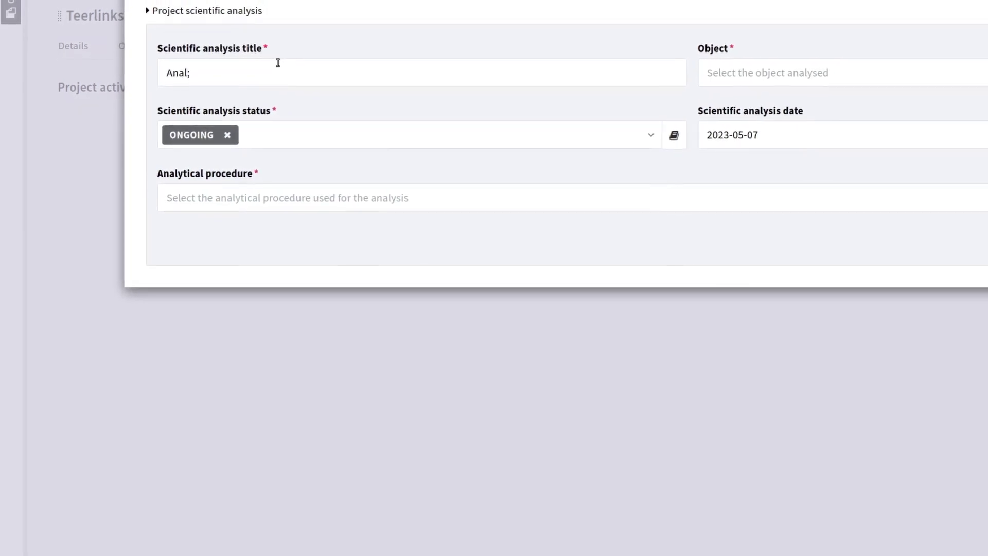
{"action": "type", "text": "sis o"}
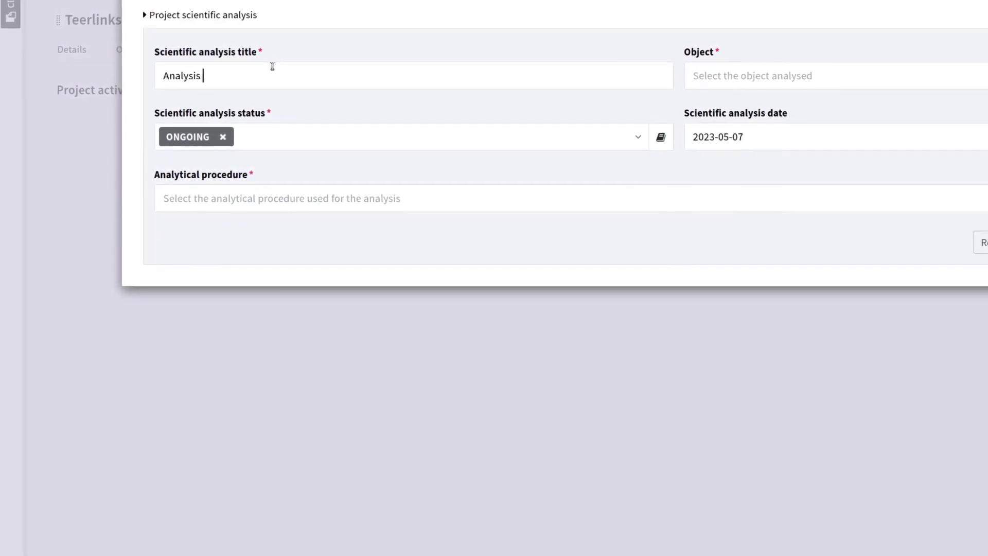
{"action": "type", "text": "f silk sample "}
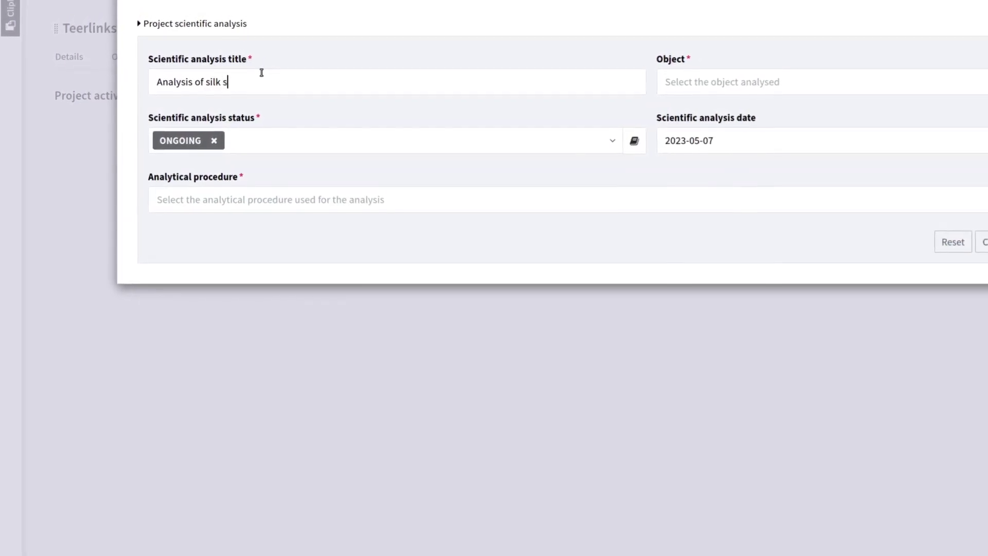
{"action": "type", "text": "T7"}
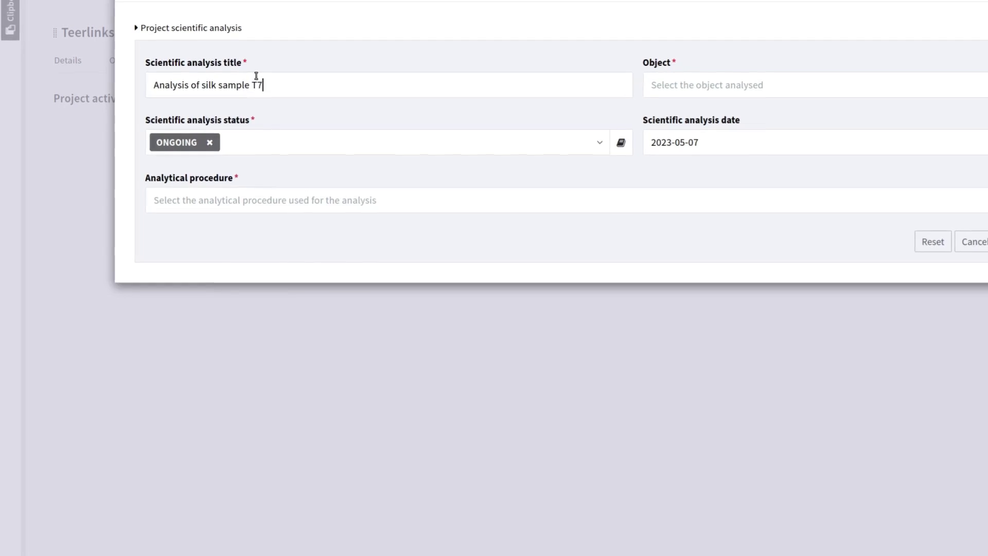
Assign object EXT 11/140/T7 and "Procedure for XRF at TNA" to the new analysis, create it and close the form
{"action": "left_click", "coordinate": [715, 88]}
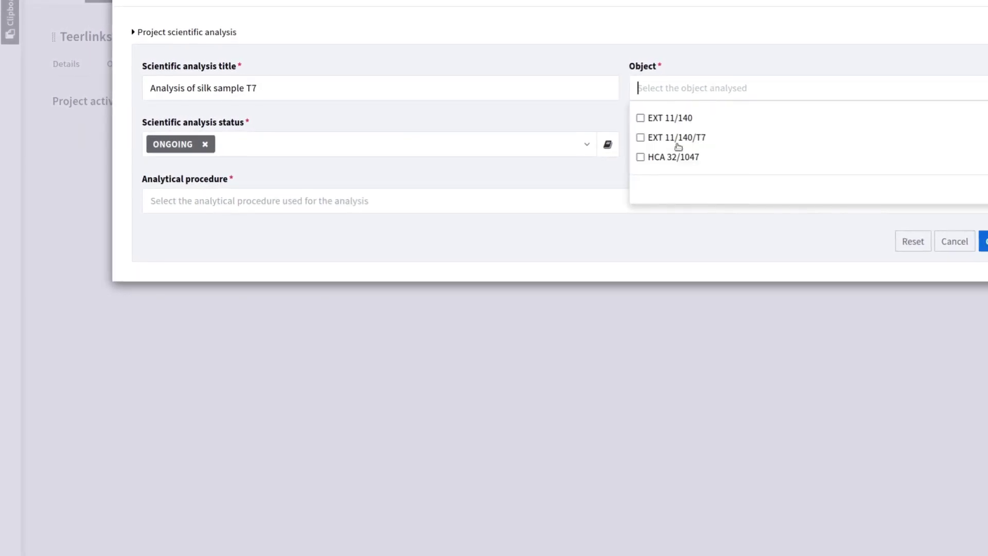
{"action": "left_click", "coordinate": [638, 138]}
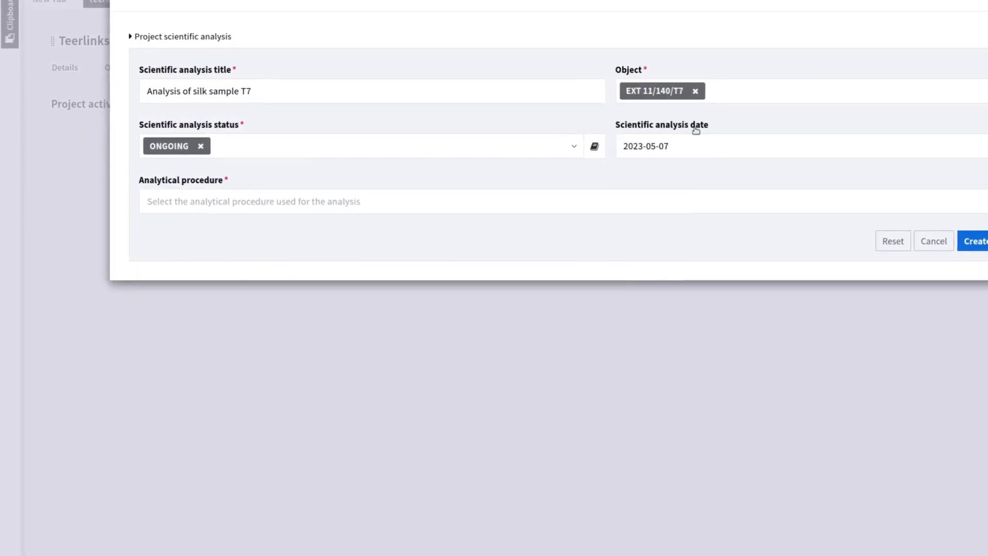
{"action": "left_click", "coordinate": [216, 201]}
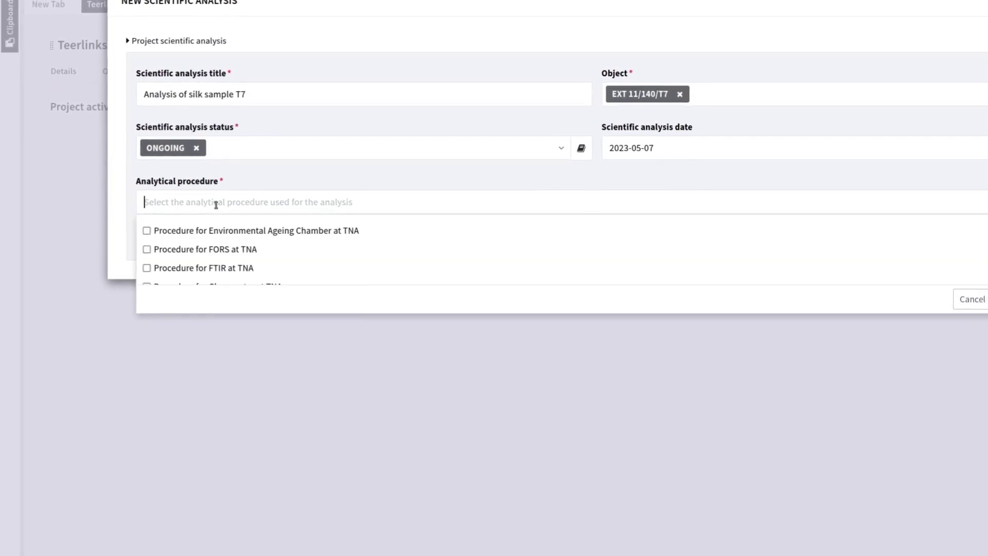
{"action": "scroll", "coordinate": [257, 253], "scroll_direction": "down", "scroll_amount": 3}
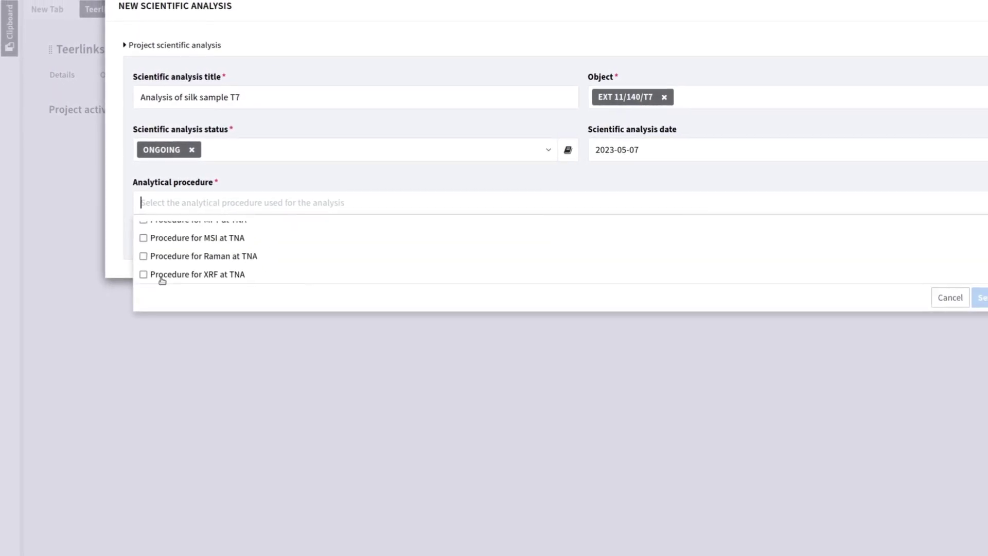
{"action": "left_click", "coordinate": [143, 274]}
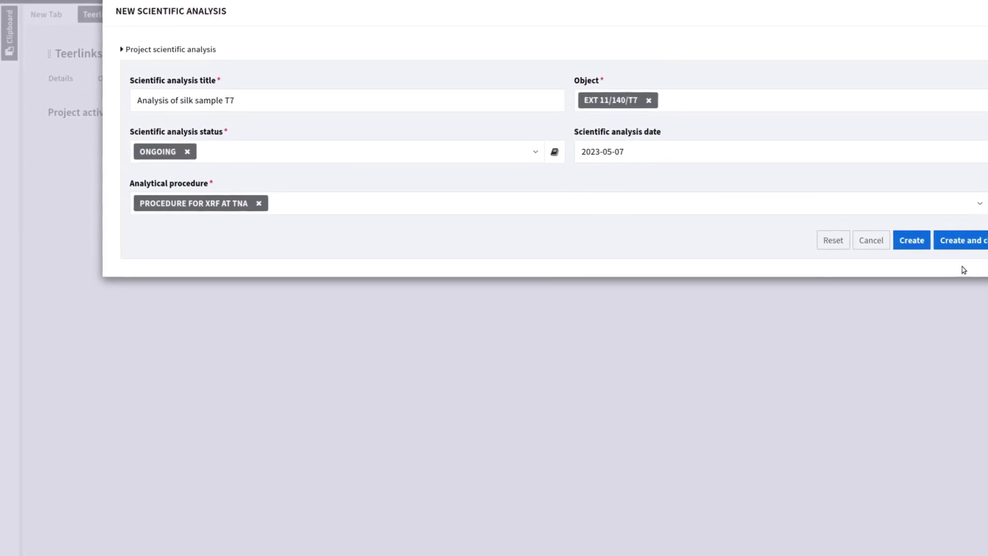
{"action": "left_click", "coordinate": [937, 248]}
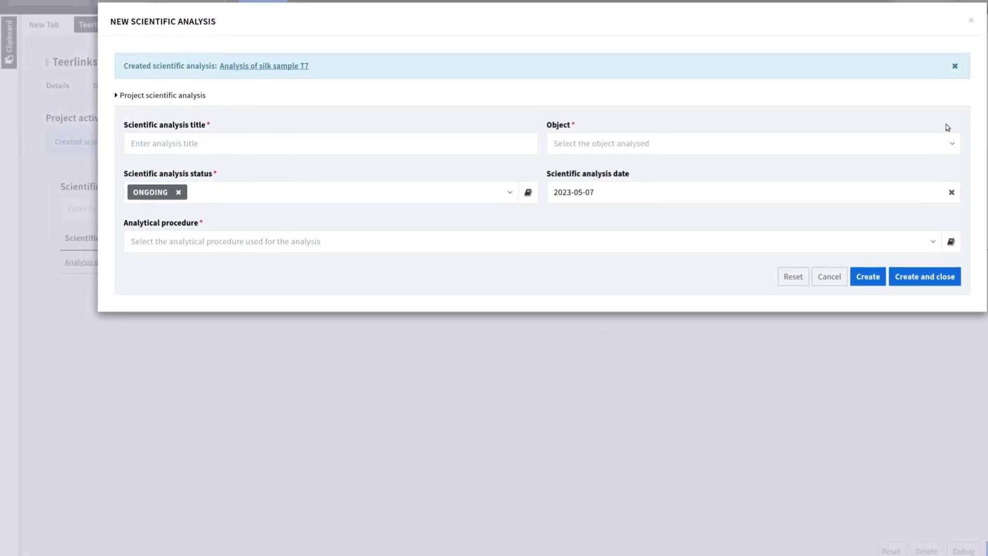
{"action": "left_click", "coordinate": [964, 22]}
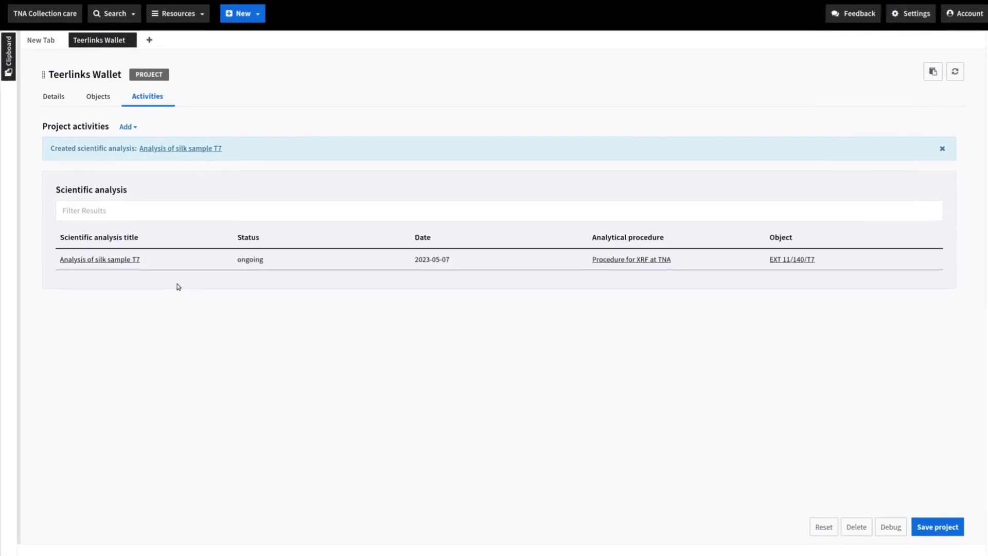
Open the silk sample T7 analysis, describe it as "various non destructive methods" and add the research question on silk sample materiality and trade with China
{"action": "left_click", "coordinate": [119, 260]}
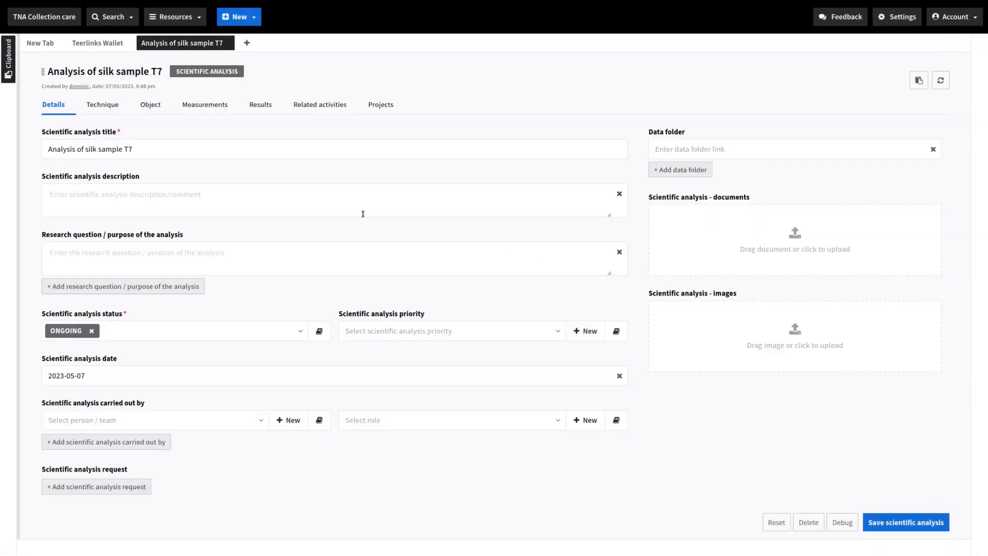
{"action": "left_click", "coordinate": [112, 194]}
{"action": "type", "text": "non d"}
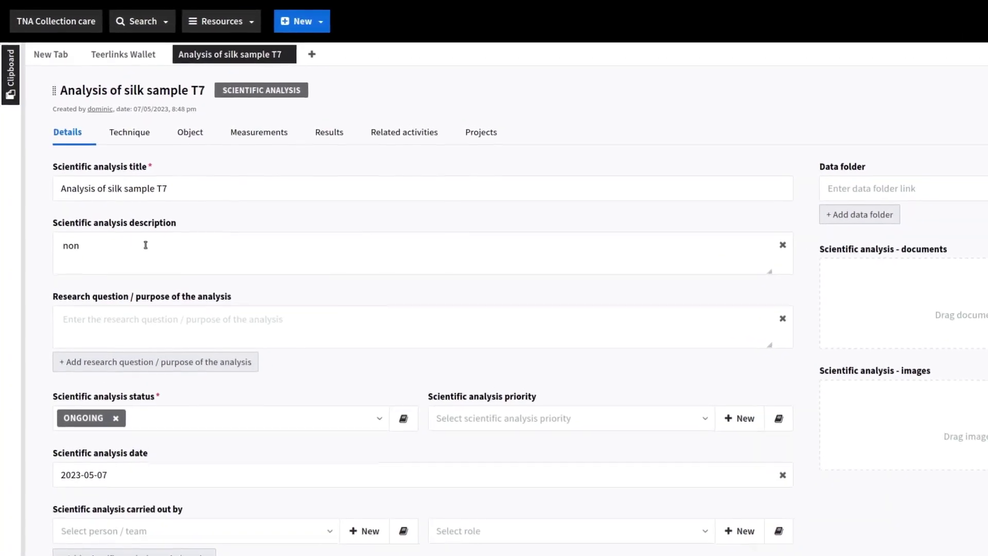
{"action": "type", "text": "estruc"}
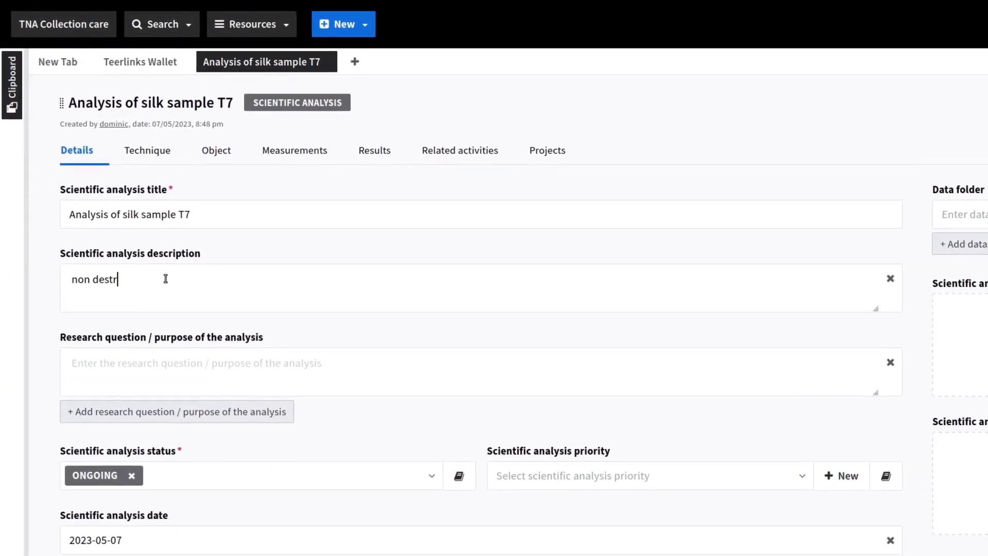
{"action": "type", "text": "tive methods"}
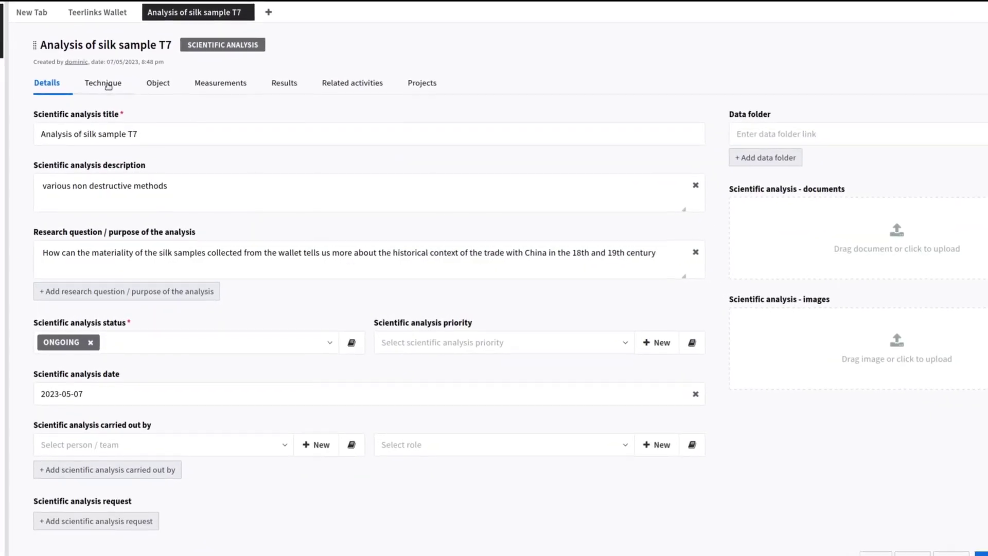
Configure the analysis technique with the XRF instrument set-up, mining mode and a 3 mm spot size
{"action": "left_click", "coordinate": [108, 80]}
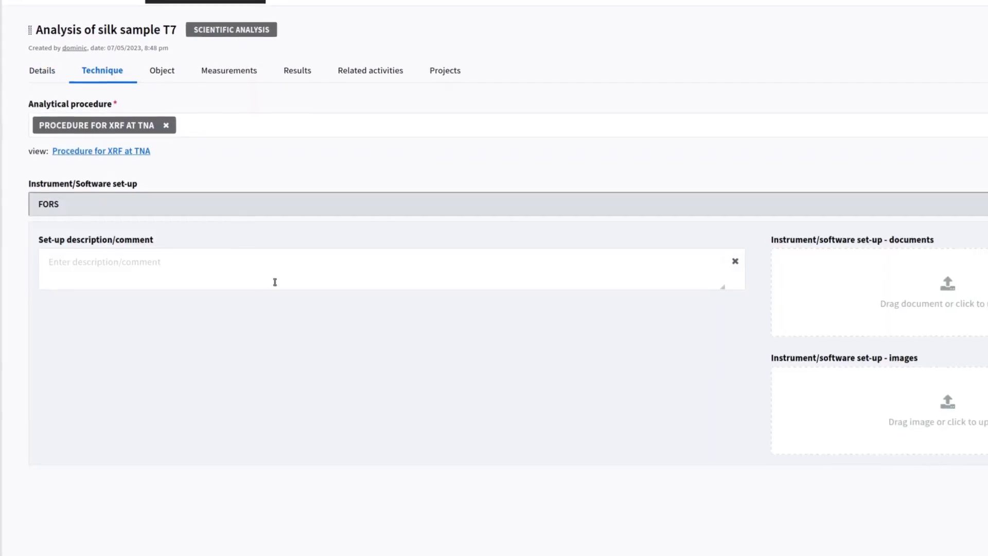
{"action": "left_click", "coordinate": [64, 201]}
{"action": "left_click", "coordinate": [61, 293]}
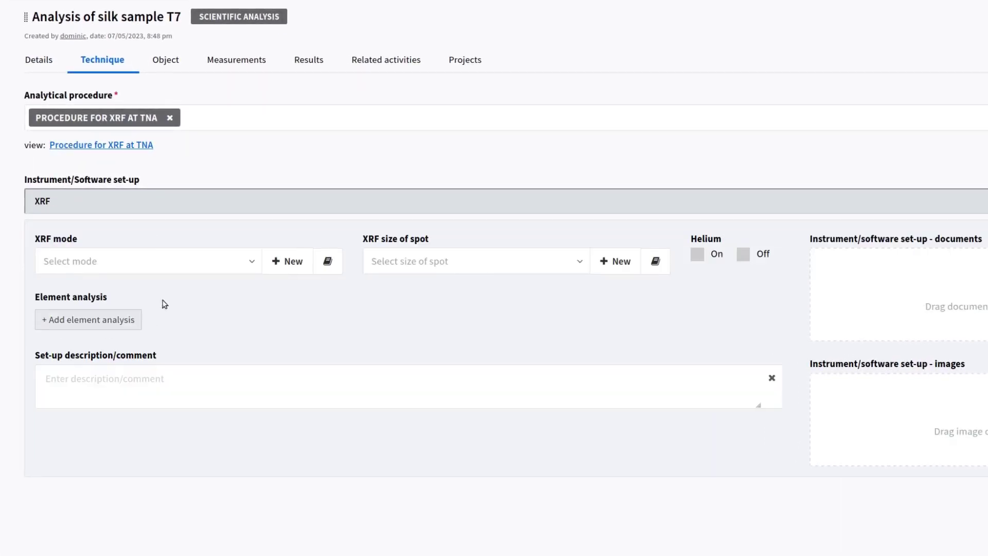
{"action": "left_click", "coordinate": [134, 270]}
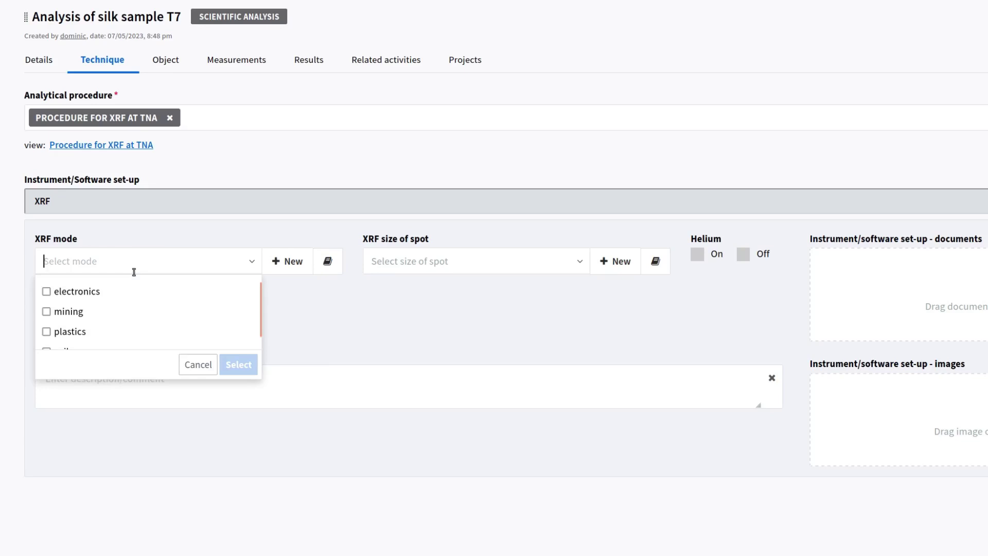
{"action": "left_click", "coordinate": [47, 312]}
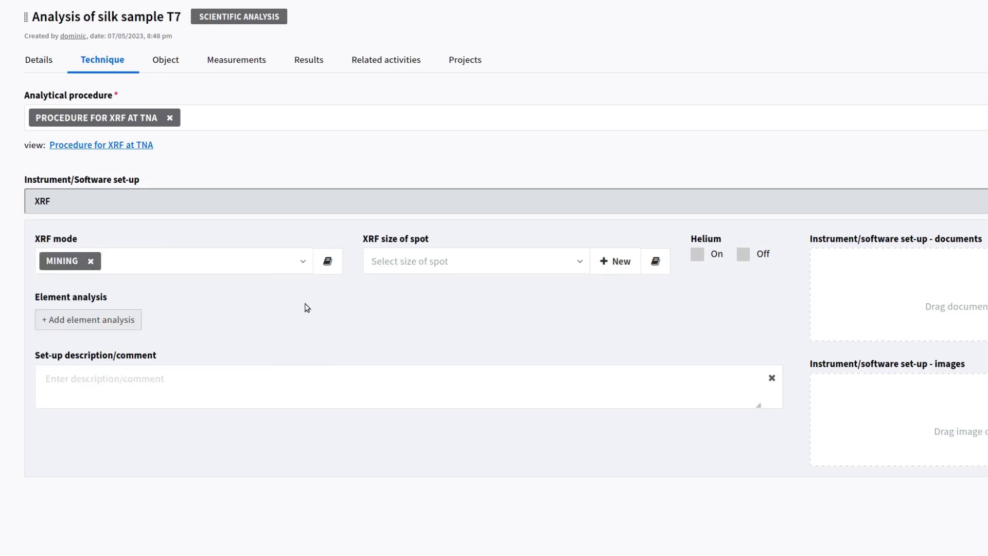
{"action": "left_click", "coordinate": [427, 263]}
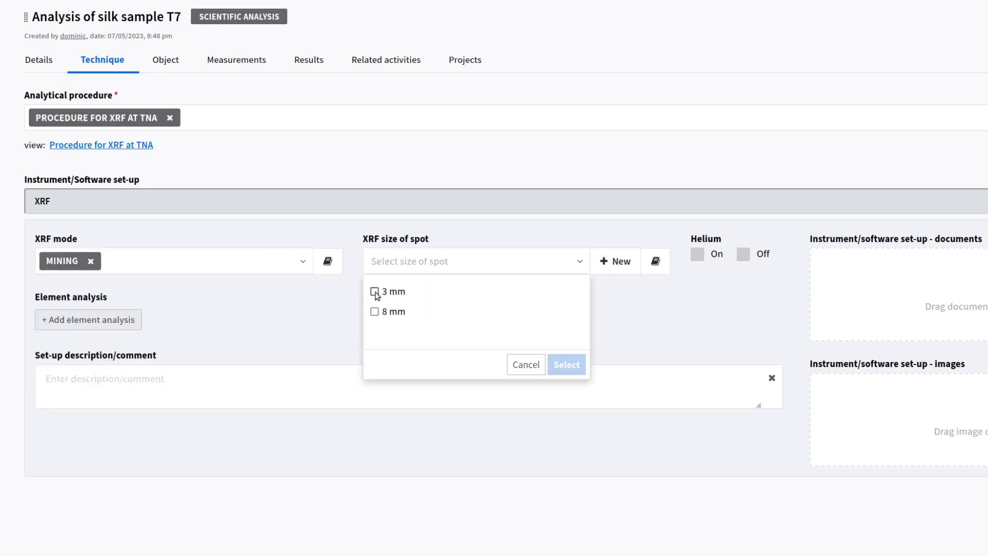
{"action": "left_click", "coordinate": [375, 291]}
Add an element analysis to the XRF set-up and choose main range as its element range
{"action": "left_click", "coordinate": [117, 320]}
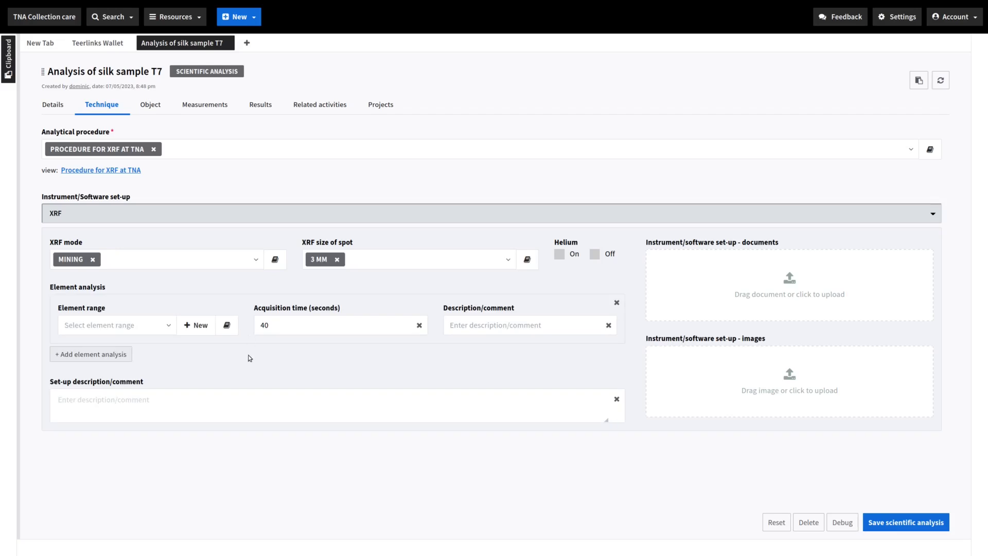
{"action": "left_click", "coordinate": [168, 327]}
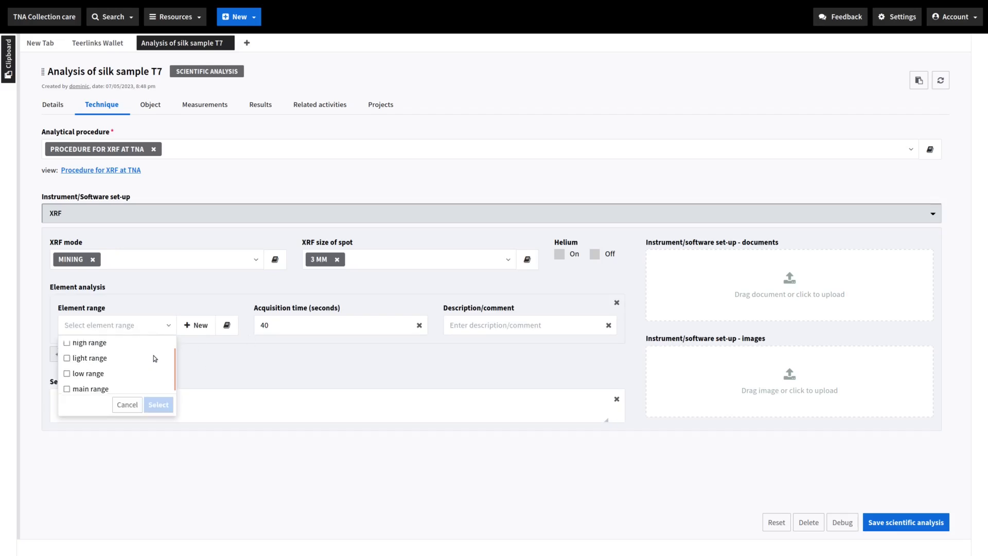
{"action": "left_click", "coordinate": [66, 386]}
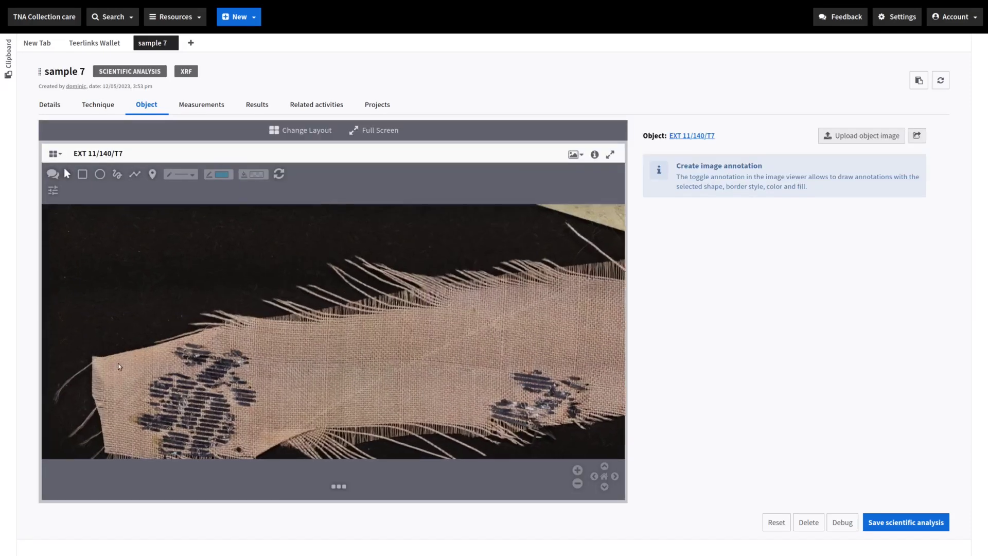
Draw a small rectangle annotation named "brocade" over the dark brocade threads on the EXT 11/140/T7 image and transfer it to the clipboard
{"action": "scroll", "coordinate": [119, 366], "scroll_direction": "up", "scroll_amount": 5}
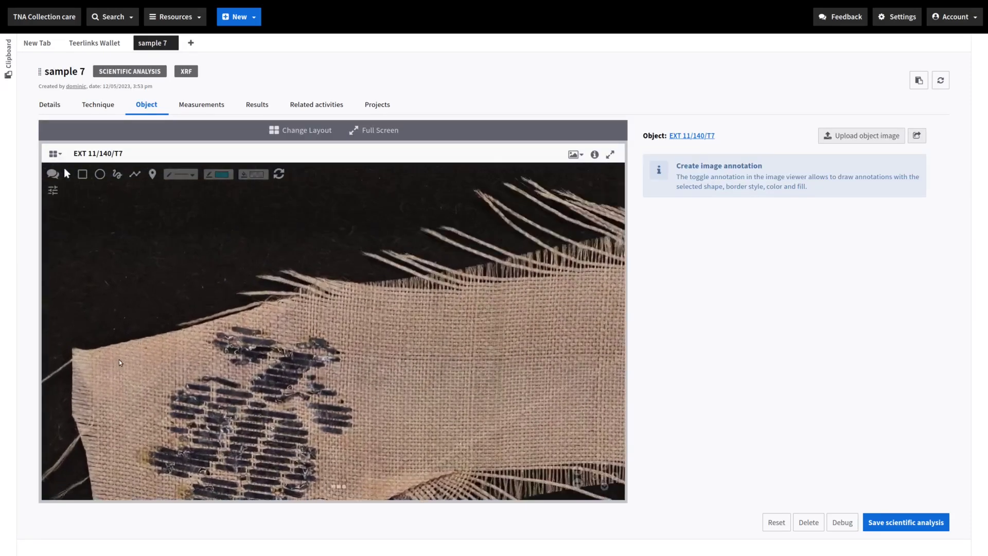
{"action": "left_click", "coordinate": [83, 174]}
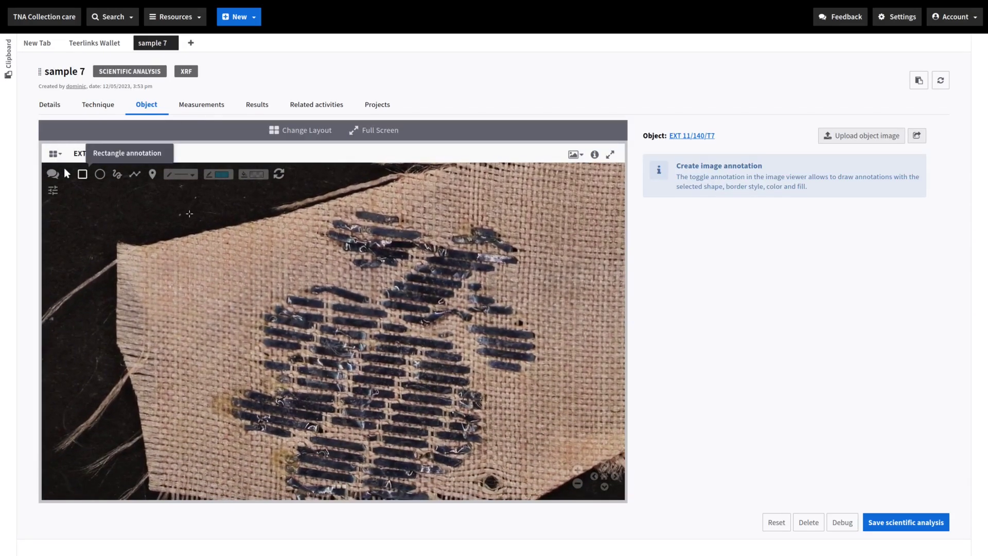
{"action": "left_click_drag", "start_coordinate": [304, 309], "coordinate": [305, 310]}
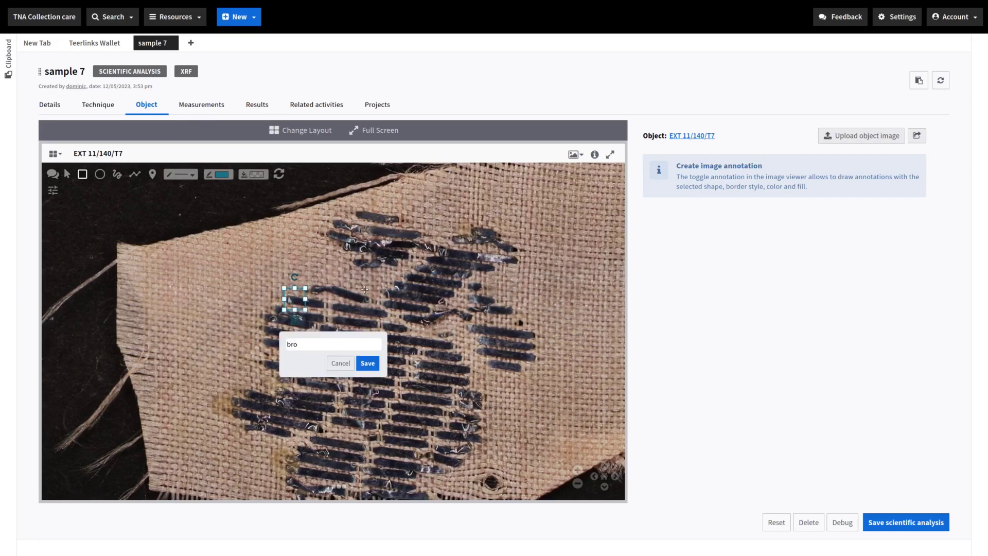
{"action": "left_click", "coordinate": [368, 365]}
{"action": "left_click", "coordinate": [8, 58]}
{"action": "mouse_move", "coordinate": [725, 175]}
{"action": "left_mouse_down"}
{"action": "mouse_move", "coordinate": [445, 155]}
{"action": "mouse_move", "coordinate": [124, 154]}
{"action": "mouse_move", "coordinate": [217, 168]}
{"action": "left_mouse_up"}
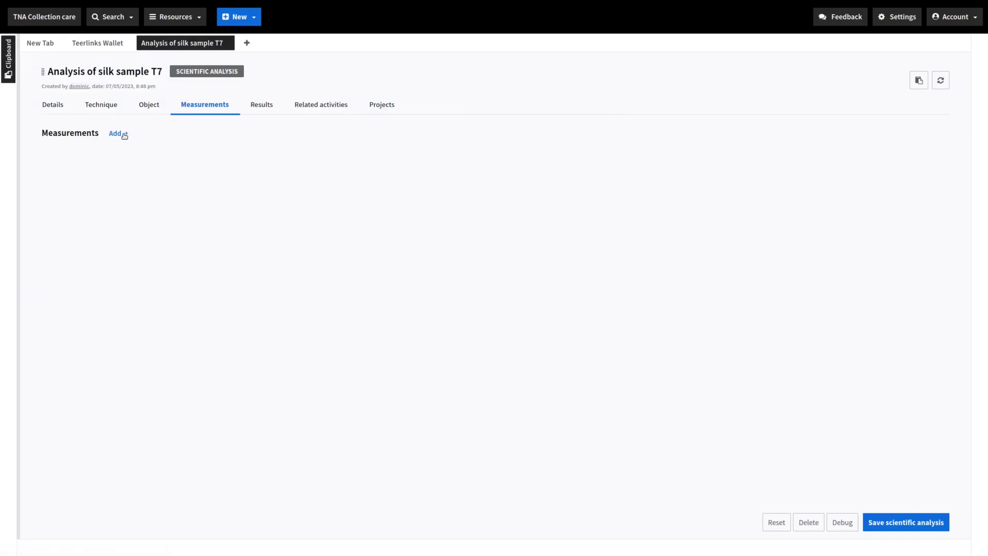
Create a measurement for the brocade annotation with the location description "left side of sample - random selection"
{"action": "left_click", "coordinate": [124, 136]}
{"action": "left_click", "coordinate": [294, 160]}
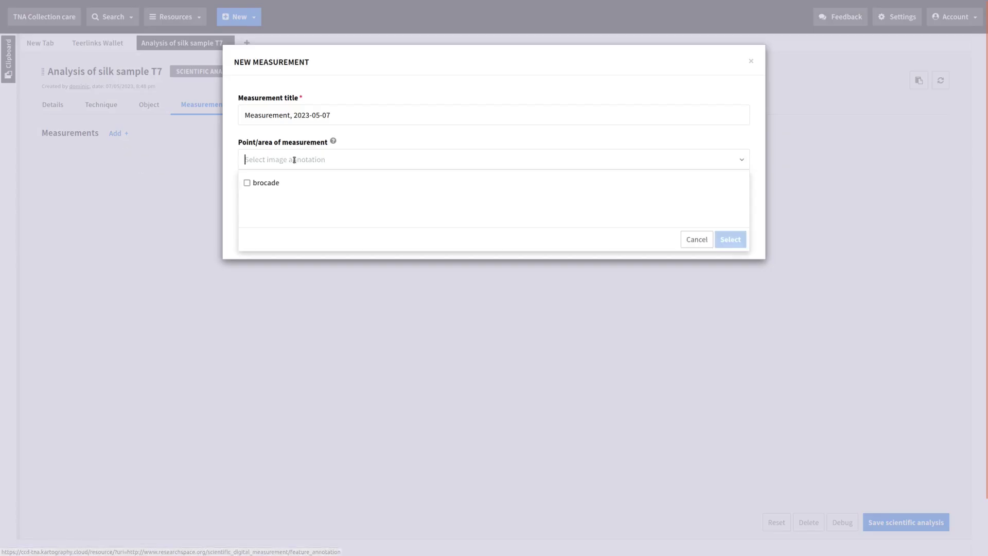
{"action": "left_click", "coordinate": [252, 184]}
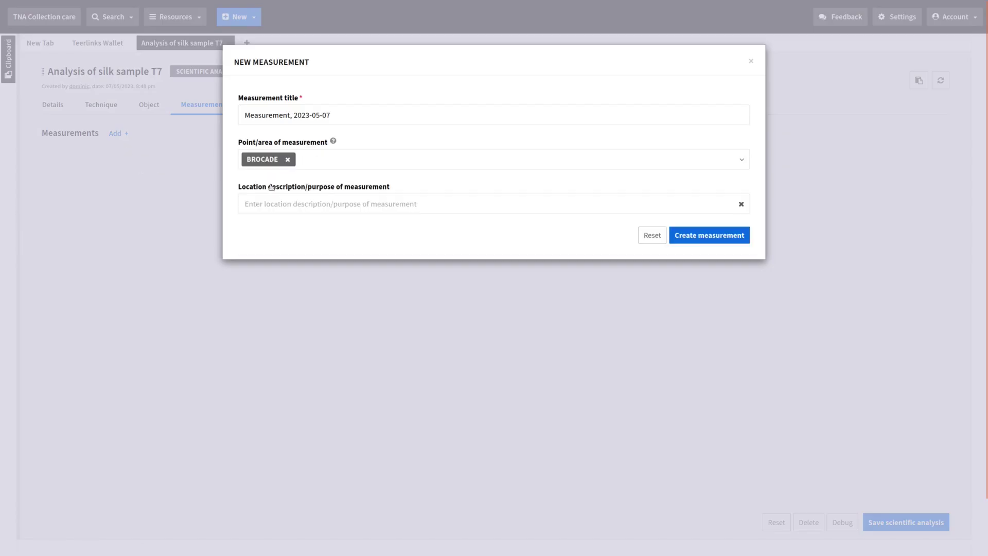
{"action": "left_click", "coordinate": [333, 205]}
{"action": "type", "text": "left side of sample - random selection"}
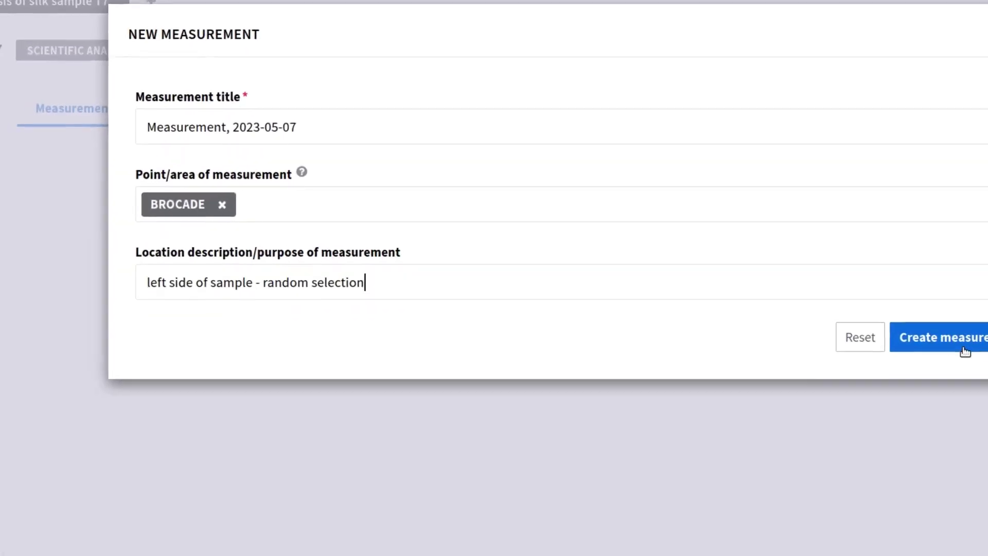
{"action": "key", "text": "Return"}
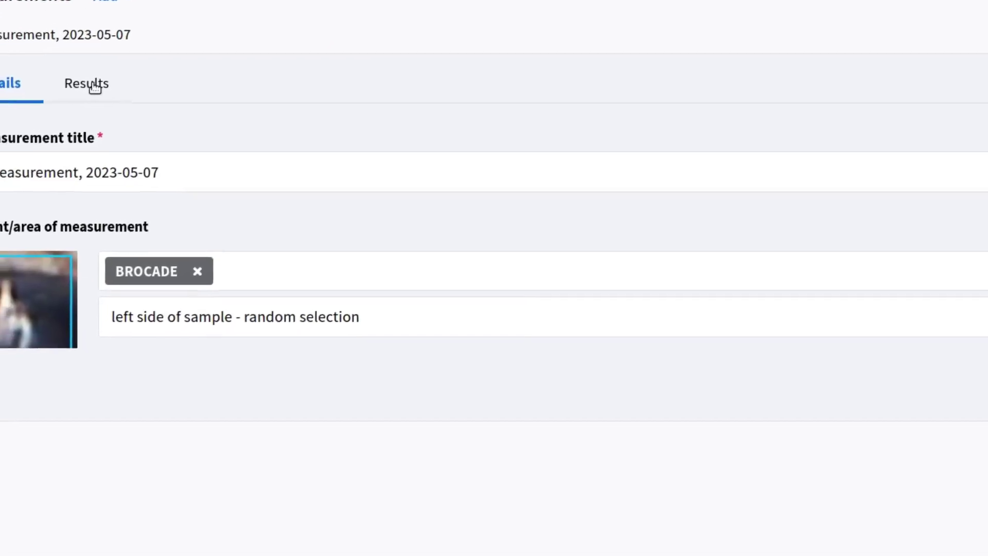
Switch the measurement's results to XRF spectra and XRF data evaluation, and upload the XRF spectra file
{"action": "left_click", "coordinate": [94, 85]}
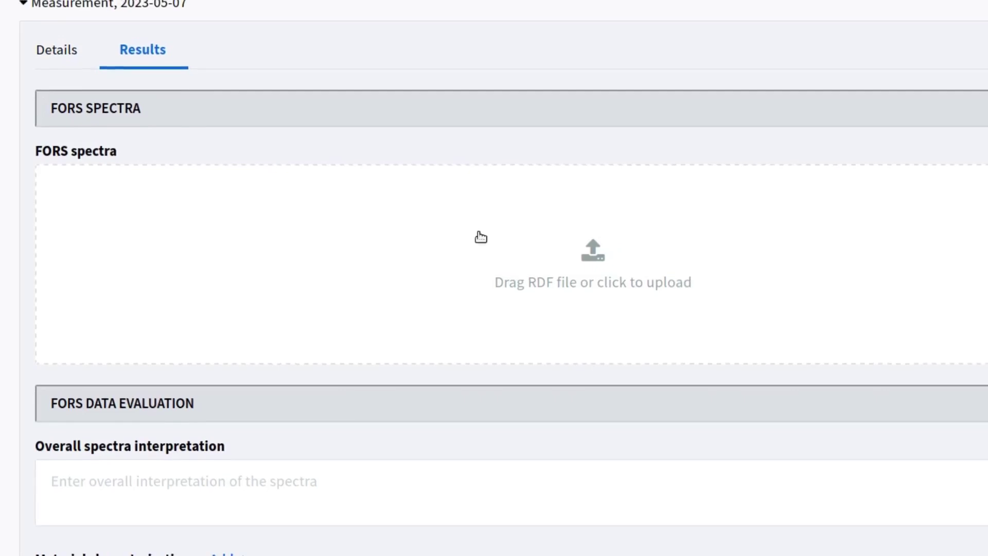
{"action": "left_click", "coordinate": [95, 123]}
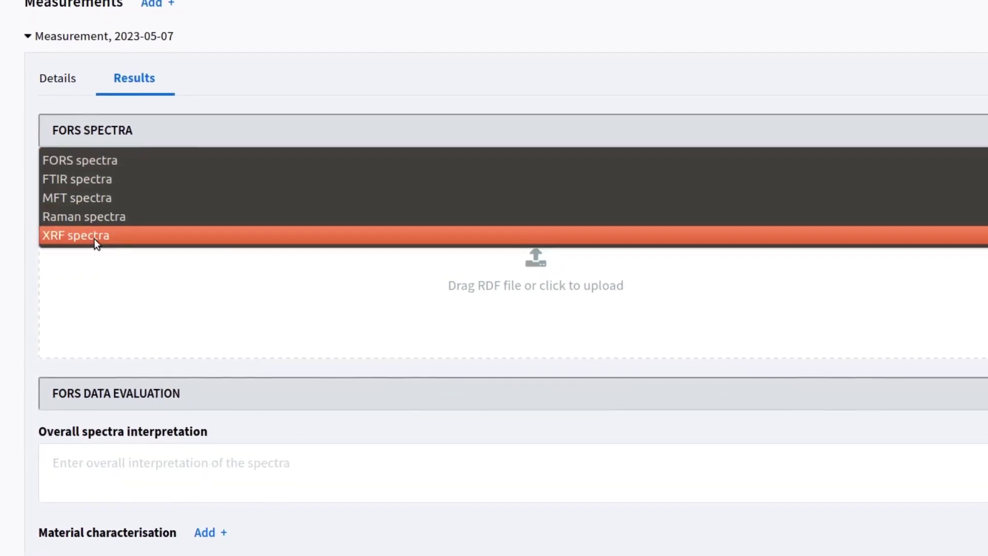
{"action": "left_click", "coordinate": [101, 231]}
{"action": "left_click", "coordinate": [131, 390]}
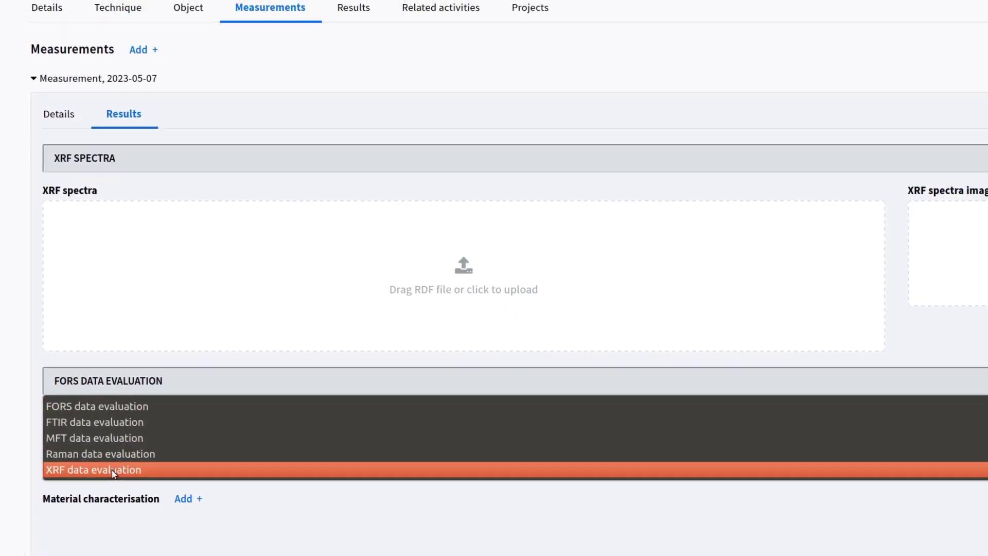
{"action": "left_click", "coordinate": [113, 471]}
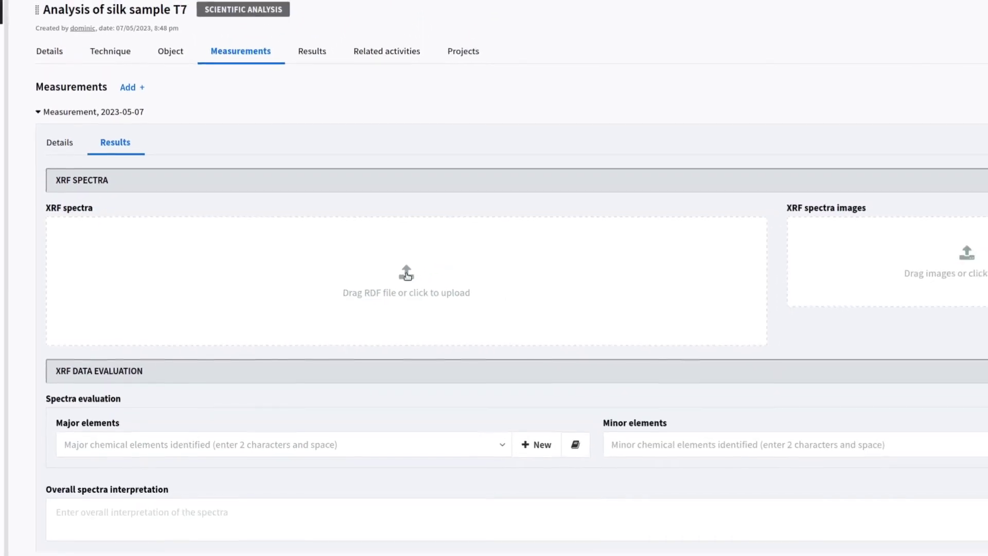
{"action": "left_click", "coordinate": [407, 275]}
{"action": "double_click", "coordinate": [258, 173]}
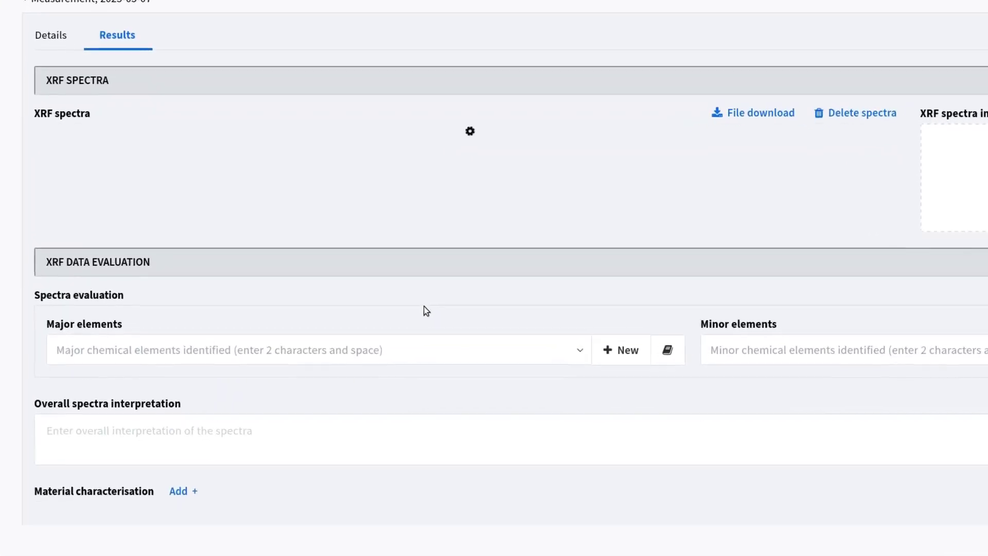
Record silver (Ag), copper (Cu) and nickel (Ni) as the major elements in the XRF spectra evaluation
{"action": "scroll", "coordinate": [453, 278], "scroll_direction": "down", "scroll_amount": 4}
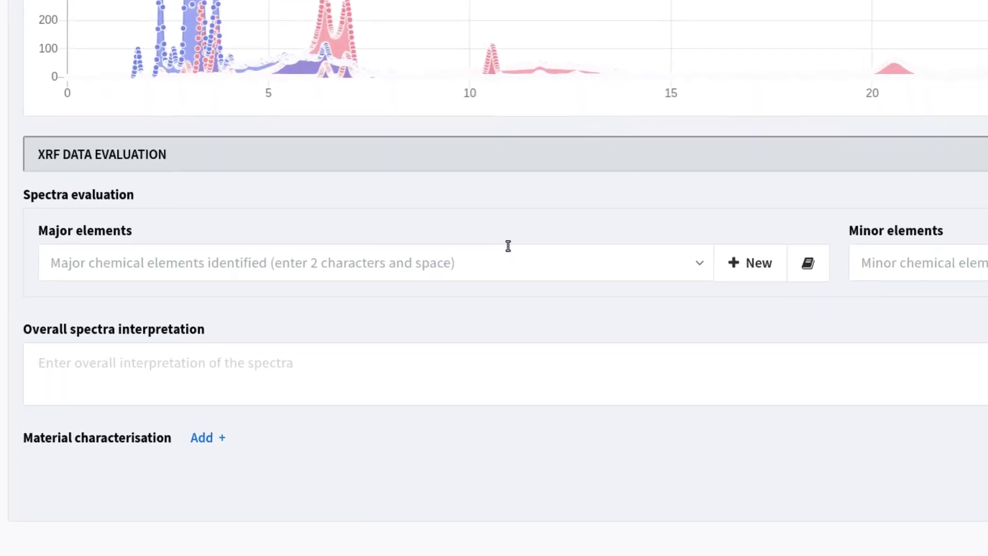
{"action": "left_click", "coordinate": [254, 260]}
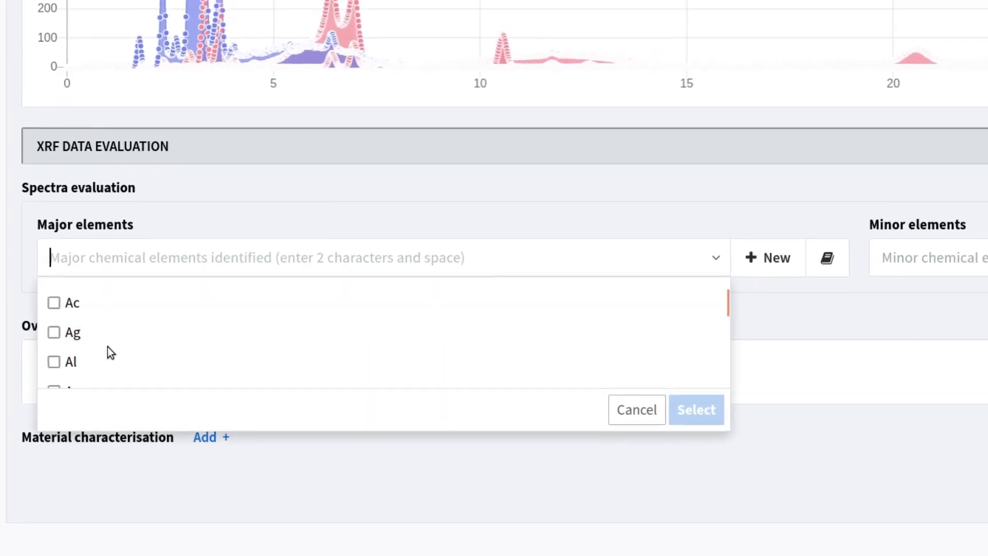
{"action": "left_click", "coordinate": [55, 337]}
{"action": "scroll", "coordinate": [155, 342], "scroll_direction": "down", "scroll_amount": 5}
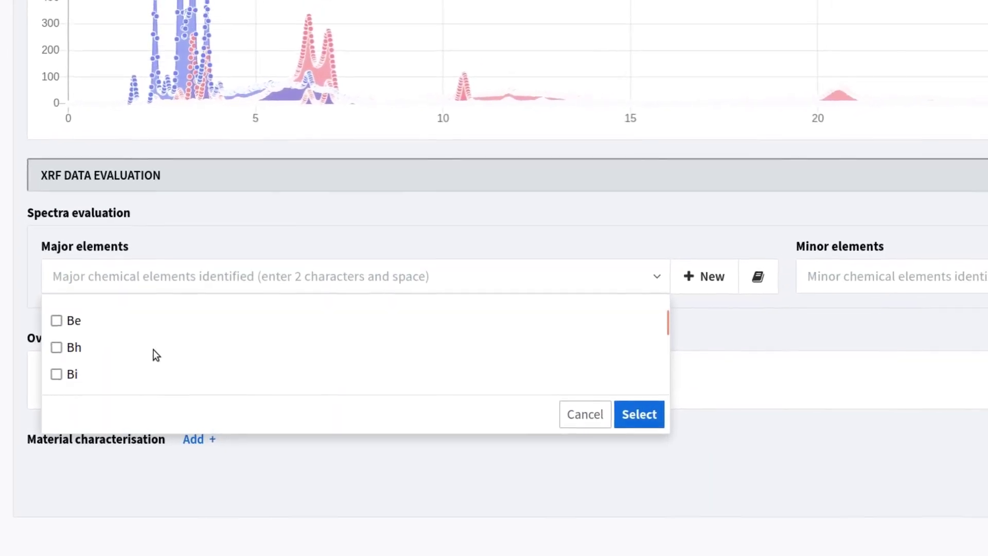
{"action": "scroll", "coordinate": [153, 350], "scroll_direction": "down", "scroll_amount": 5}
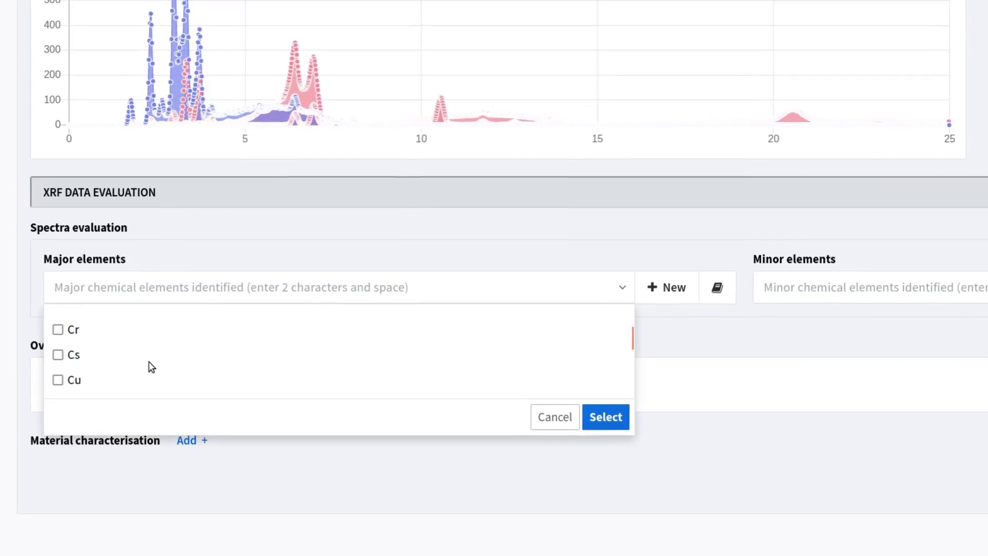
{"action": "left_click", "coordinate": [58, 368]}
{"action": "scroll", "coordinate": [189, 360], "scroll_direction": "down", "scroll_amount": 15}
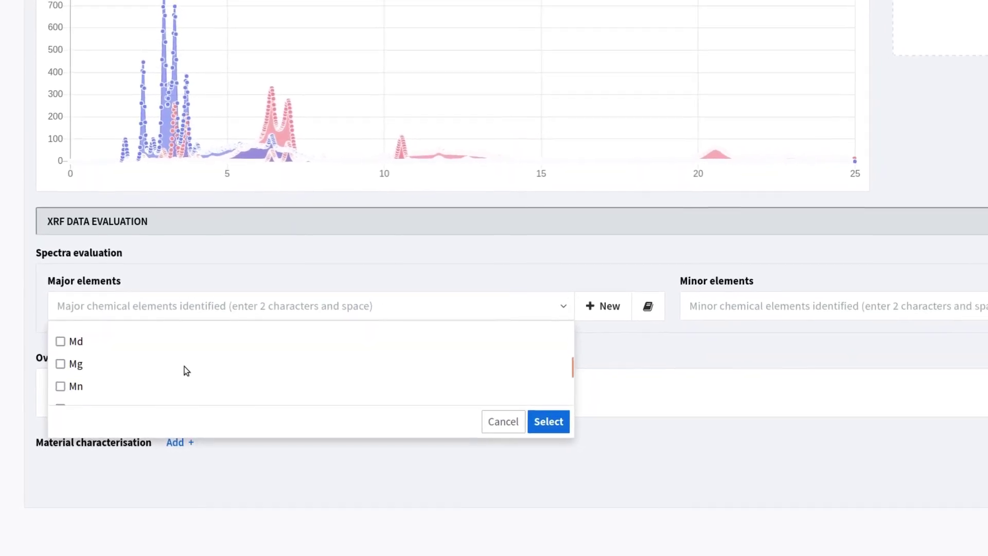
{"action": "scroll", "coordinate": [181, 370], "scroll_direction": "down", "scroll_amount": 5}
{"action": "scroll", "coordinate": [177, 375], "scroll_direction": "up", "scroll_amount": 2}
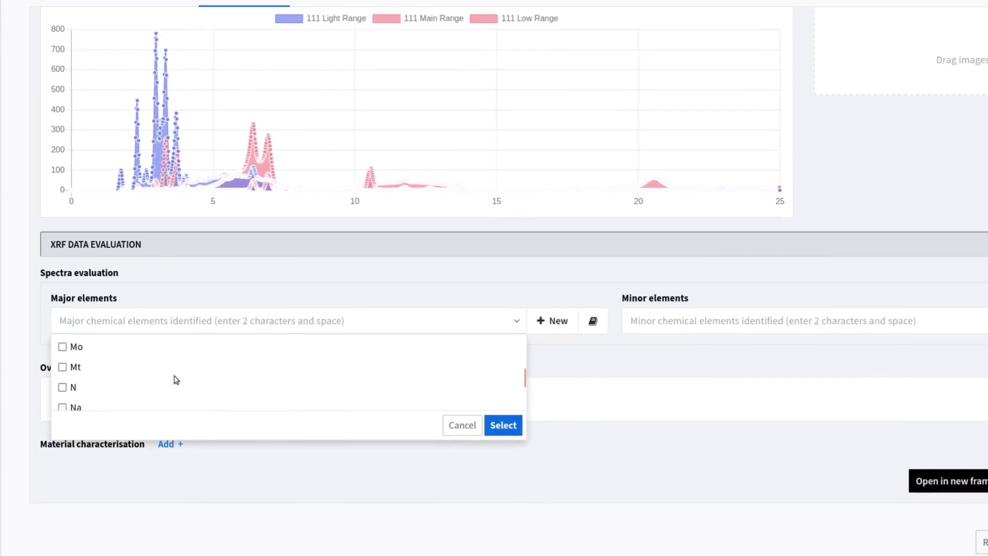
{"action": "scroll", "coordinate": [175, 383], "scroll_direction": "down", "scroll_amount": 3}
{"action": "left_click", "coordinate": [86, 393]}
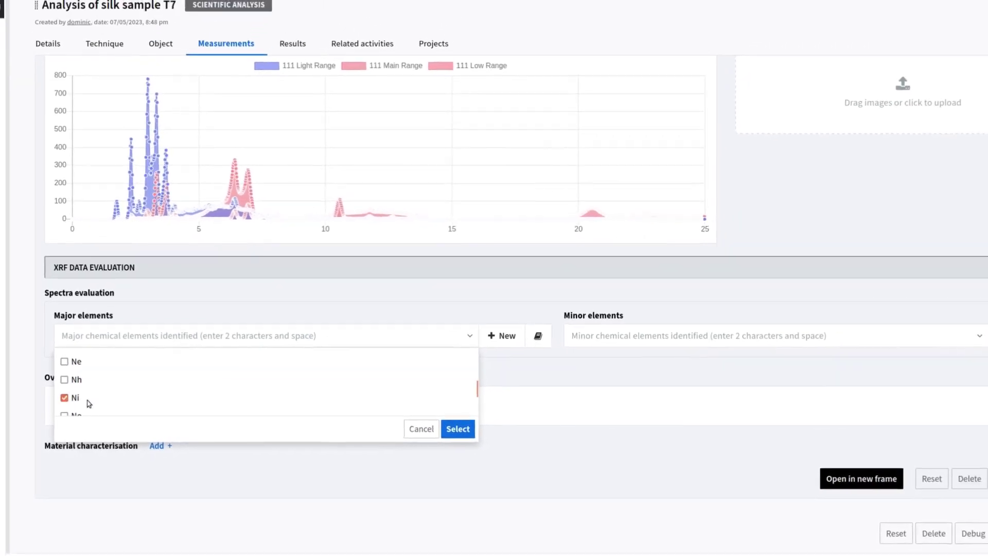
{"action": "left_click", "coordinate": [457, 429]}
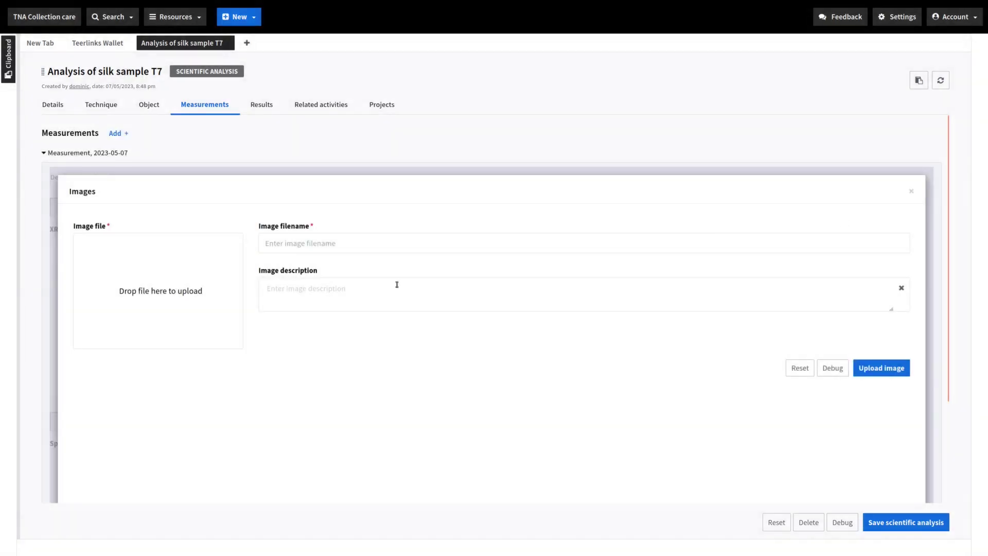
Upload T17_xrf.jpg as an XRF spectra image named "image of equipment graph" and preview it enlarged
{"action": "left_click", "coordinate": [187, 298]}
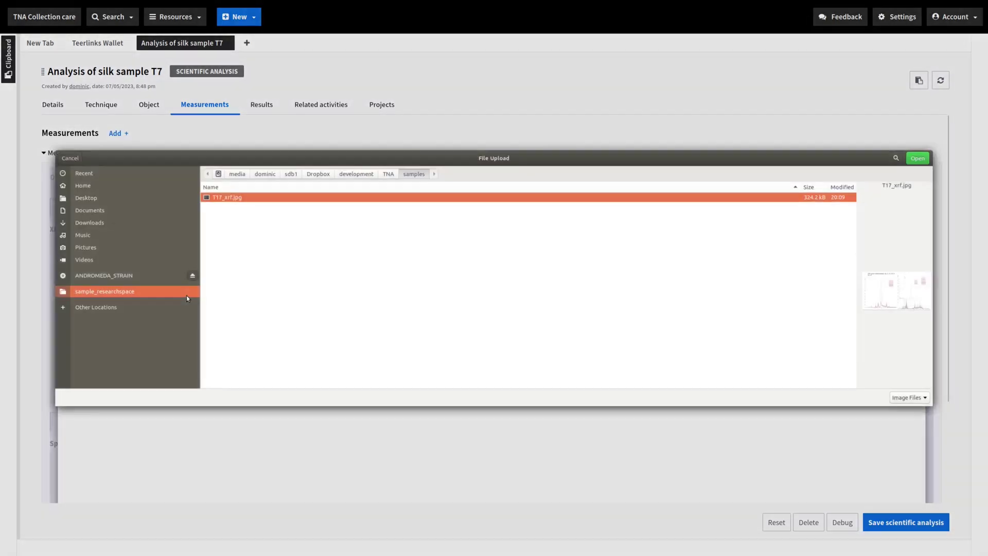
{"action": "double_click", "coordinate": [250, 201]}
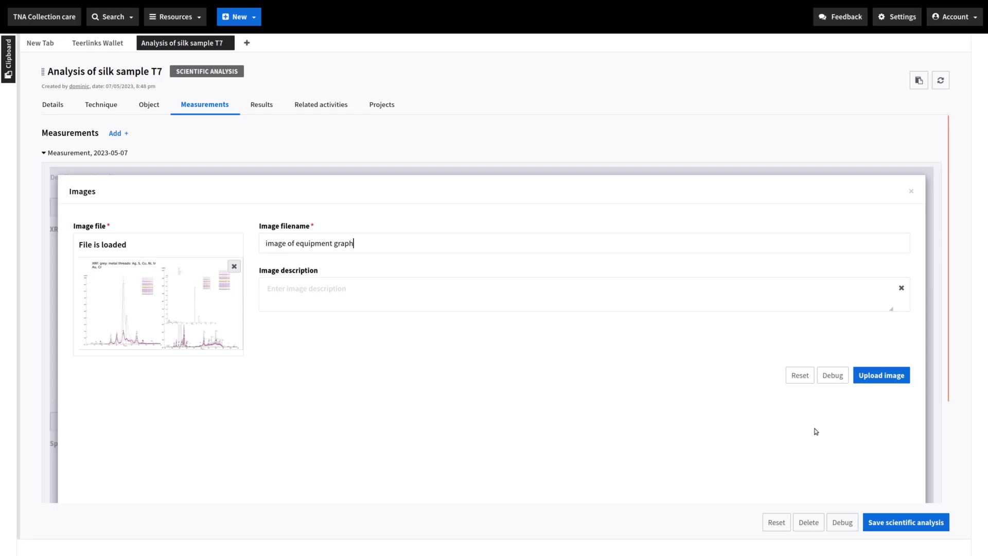
{"action": "left_click", "coordinate": [885, 378]}
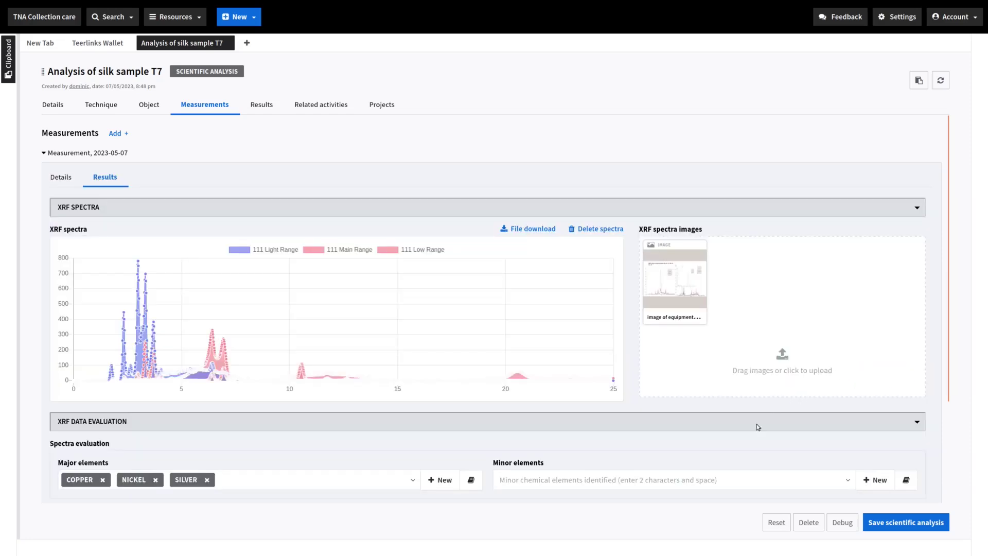
{"action": "mouse_move", "coordinate": [687, 291]}
{"action": "left_click", "coordinate": [692, 261]}
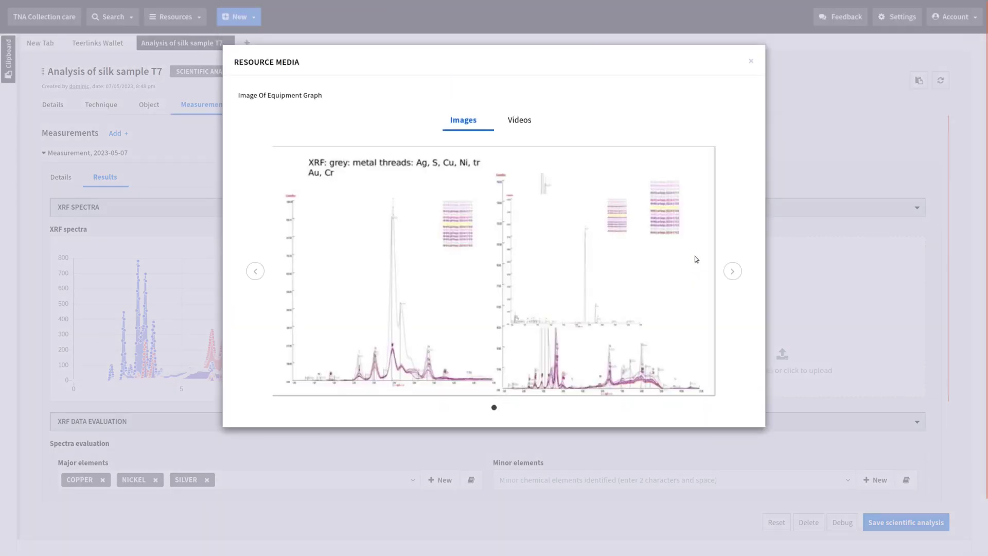
{"action": "left_click", "coordinate": [752, 62]}
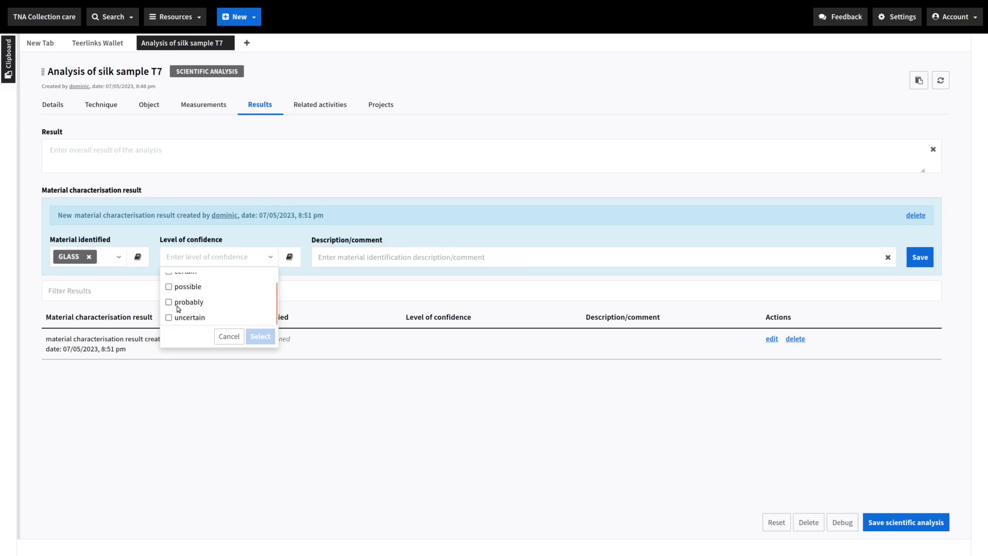
Save the glass characterisation result with confidence "possible" and comment "inconclusive", and add a blank following action under the related activities
{"action": "left_click", "coordinate": [168, 287]}
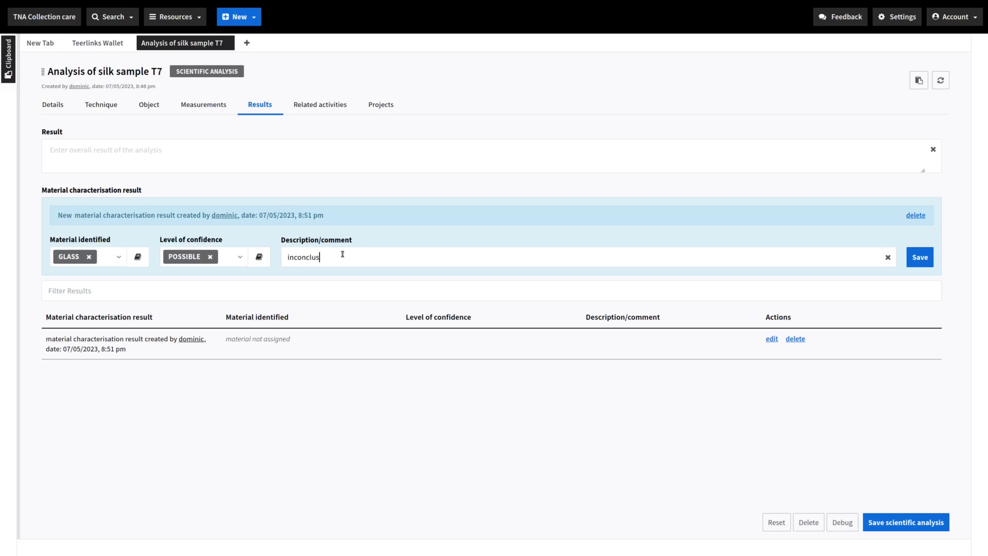
{"action": "left_click", "coordinate": [917, 256]}
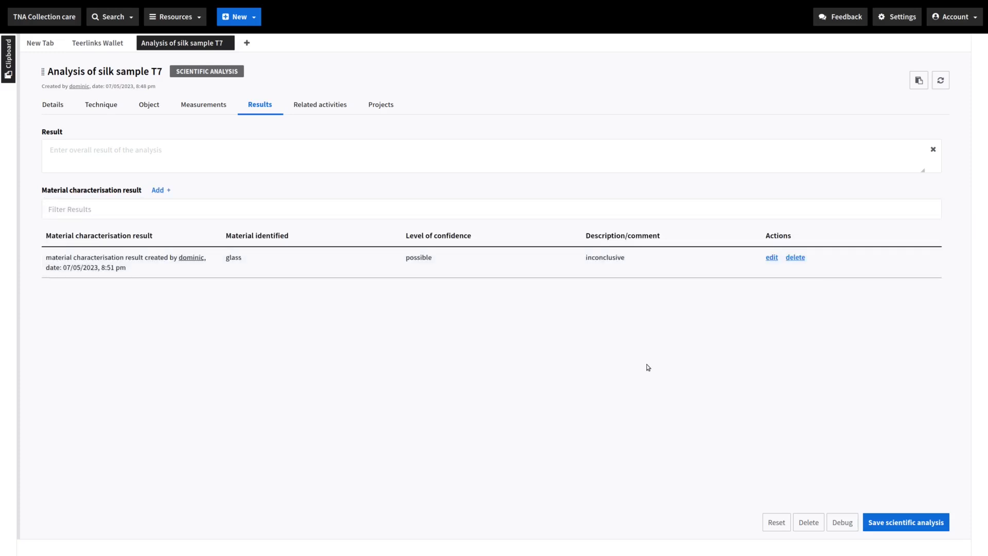
{"action": "left_click", "coordinate": [321, 106]}
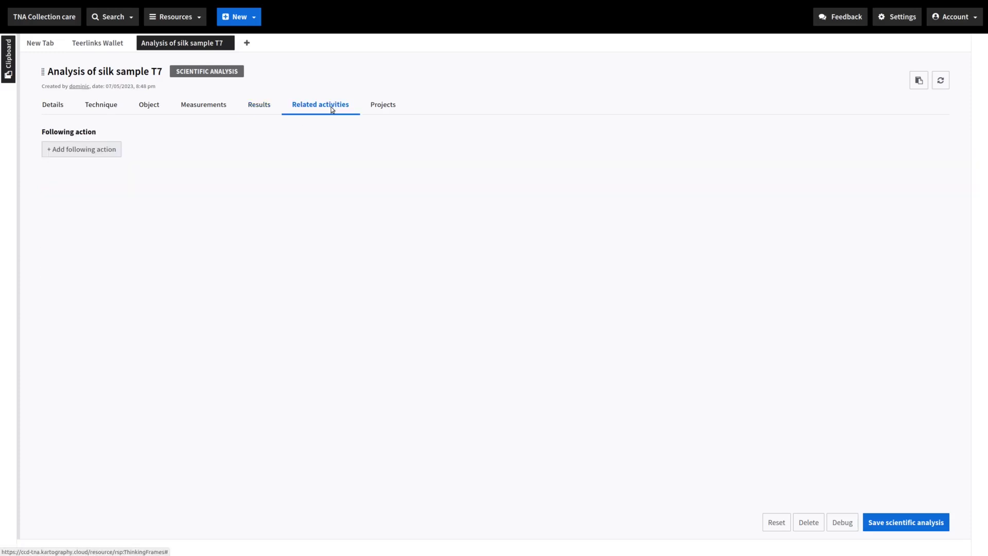
{"action": "left_click", "coordinate": [94, 153]}
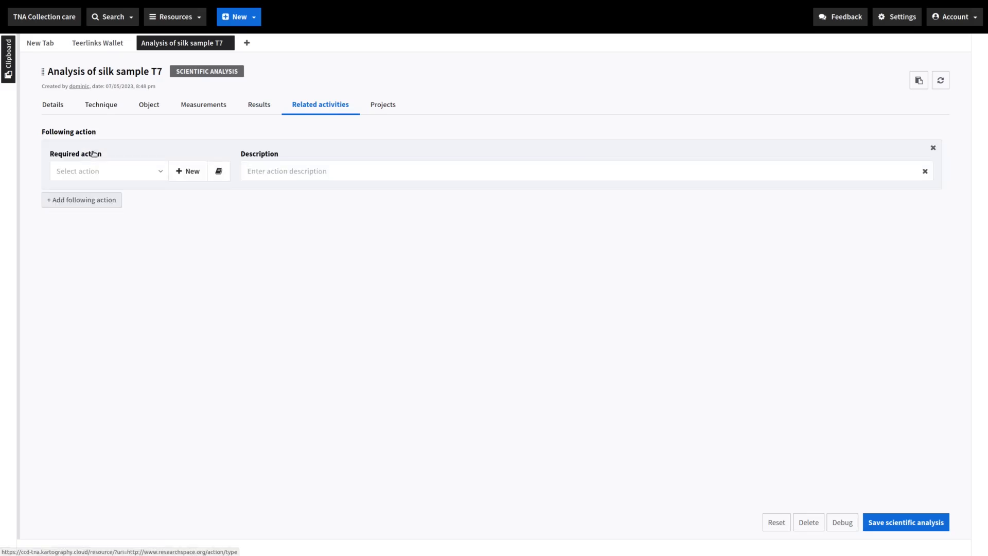
Place the silk sample analysis, showing its object image, side by side with the Teerlinks Wallet project and show the project's details
{"action": "left_click", "coordinate": [154, 106]}
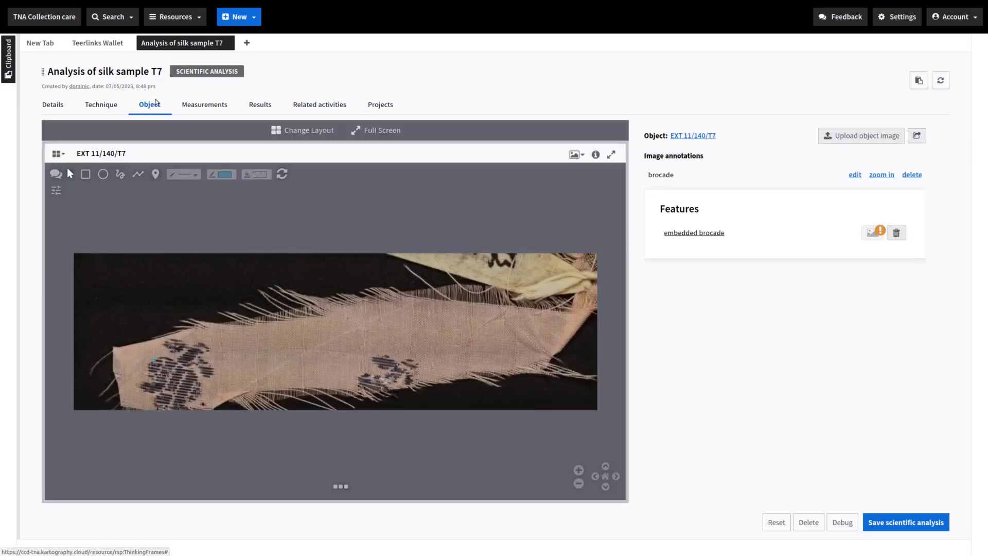
{"action": "left_click_drag", "start_coordinate": [168, 47], "coordinate": [842, 397]}
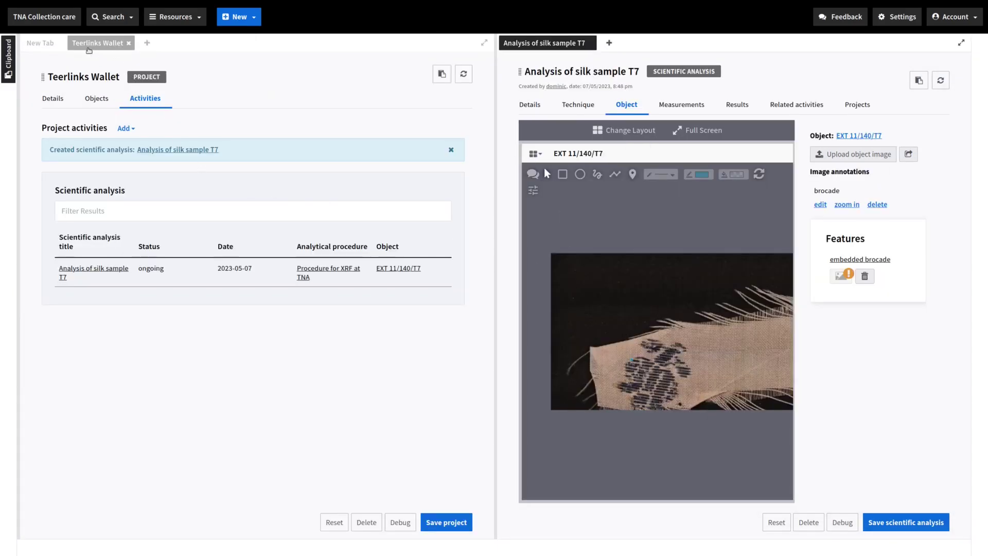
{"action": "left_click", "coordinate": [103, 46]}
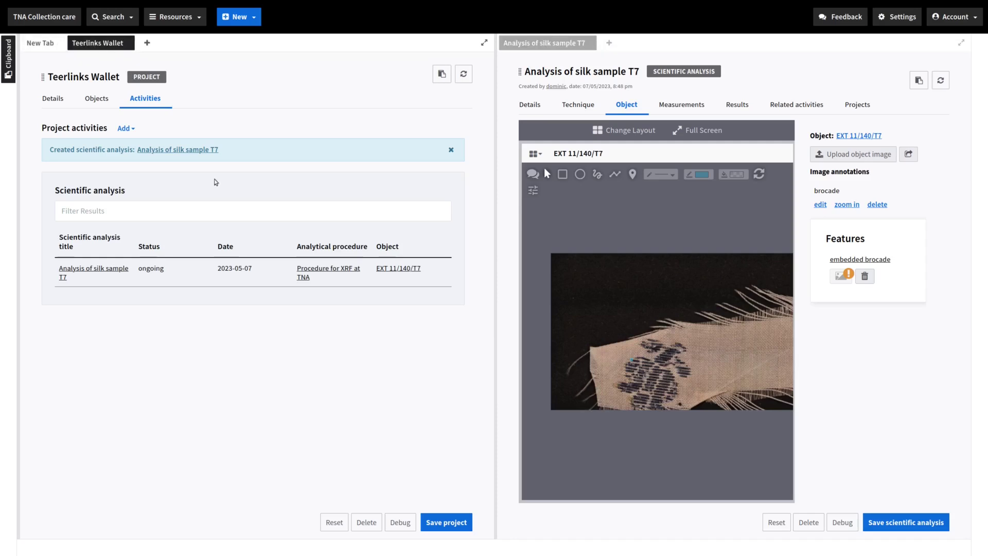
{"action": "left_click", "coordinate": [96, 101]}
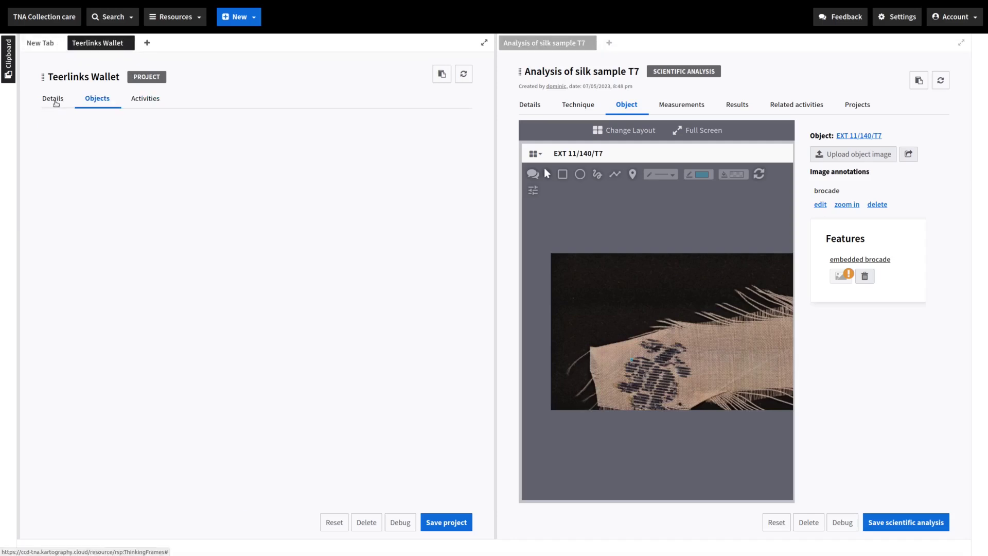
{"action": "left_click", "coordinate": [54, 99]}
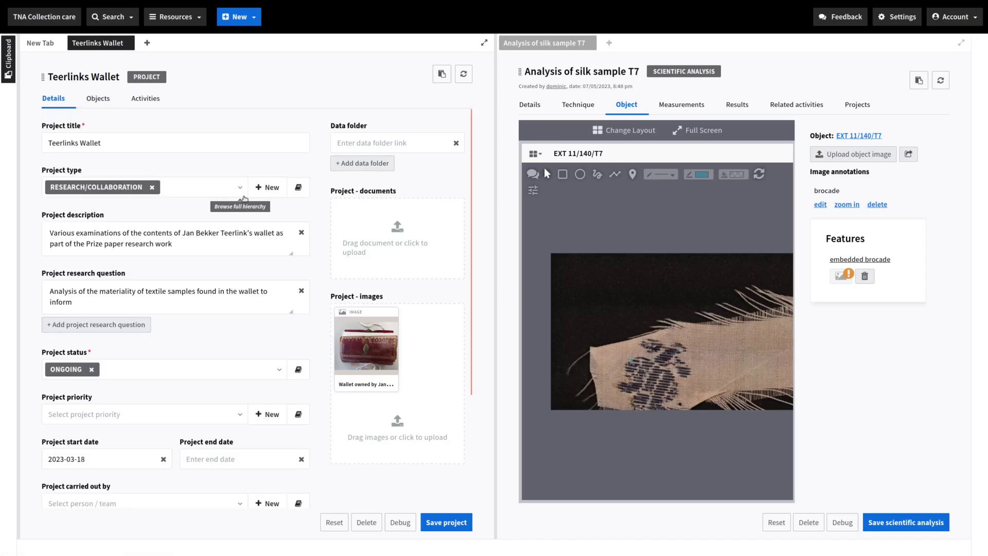
Open the Teerlink's Wallet knowledge map from the knowledge maps list, maximise its frame and fit the whole diagram in view
{"action": "left_click", "coordinate": [173, 18]}
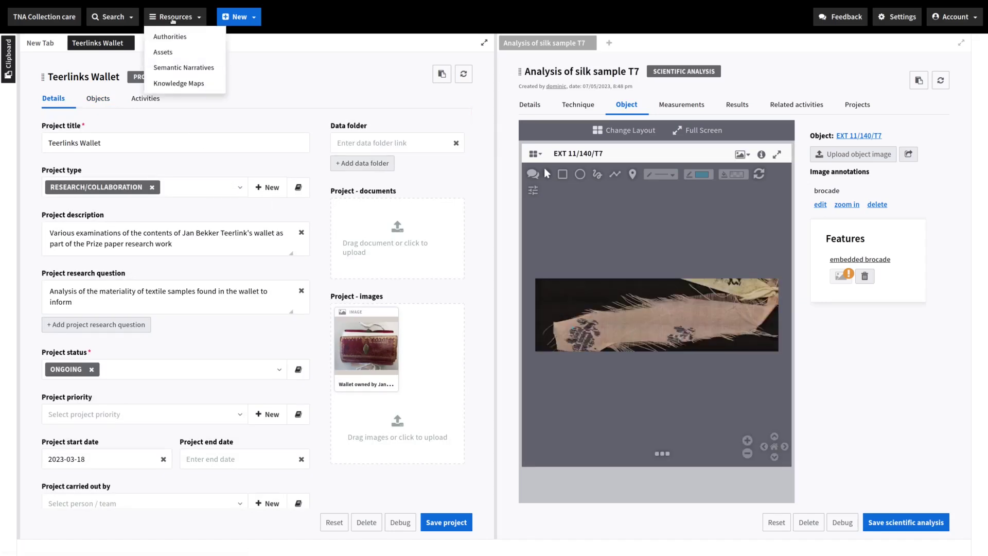
{"action": "left_click", "coordinate": [181, 83]}
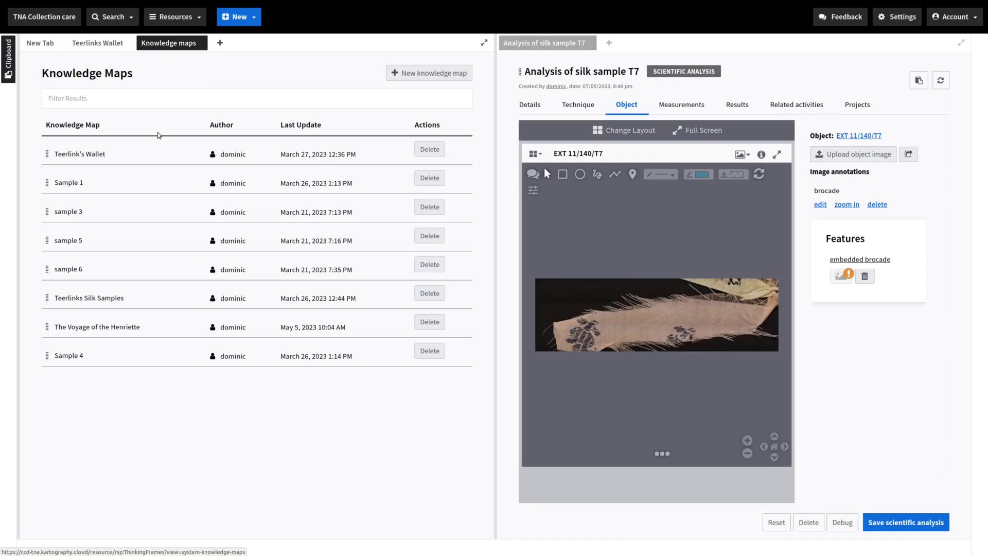
{"action": "left_click", "coordinate": [88, 155]}
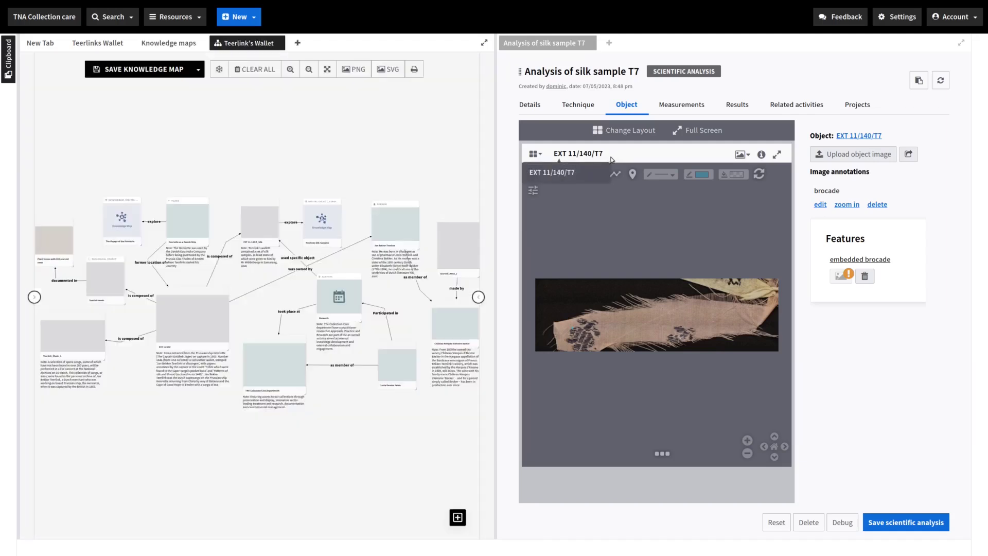
{"action": "left_click", "coordinate": [484, 44]}
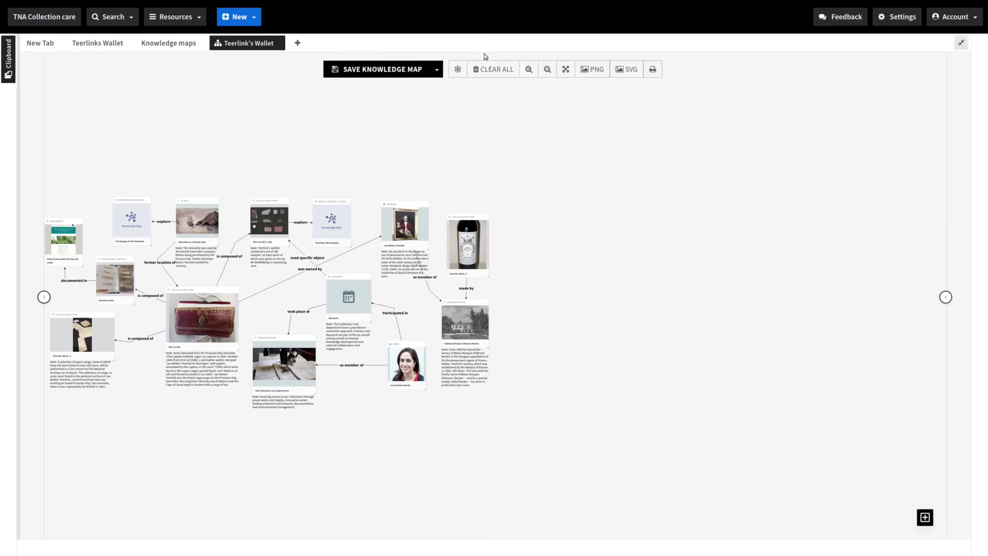
{"action": "left_click", "coordinate": [566, 71]}
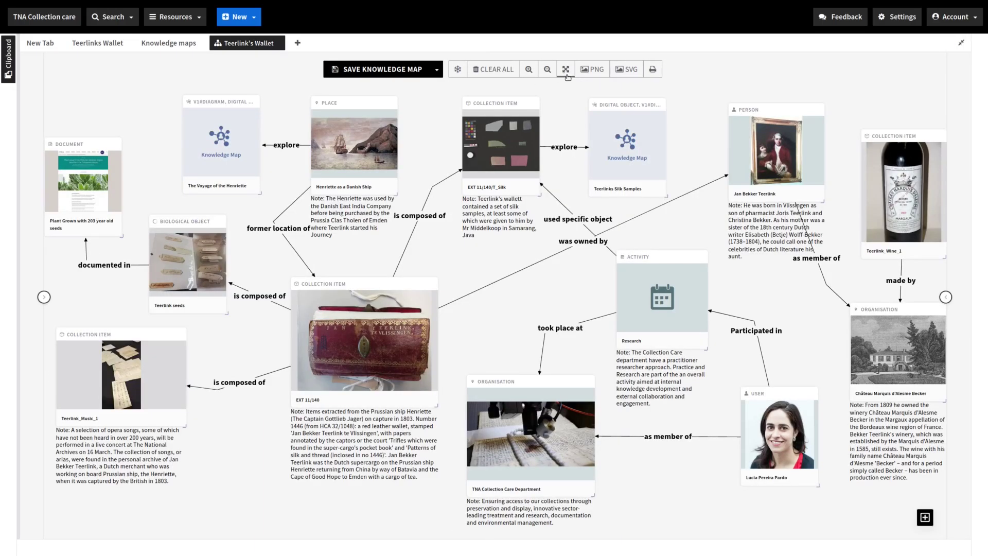